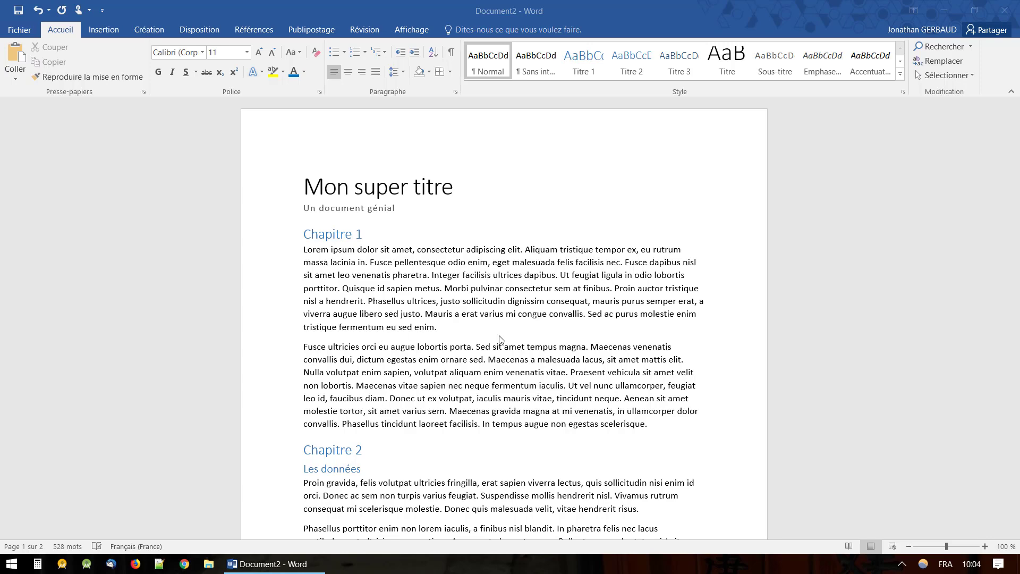
# Scroll through the document and inspect the title and Chapitre 1 formatting
pyautogui.scroll(-3, 364, 395)
pyautogui.scroll(-3, 365, 395)
pyautogui.scroll(4, 364, 394)
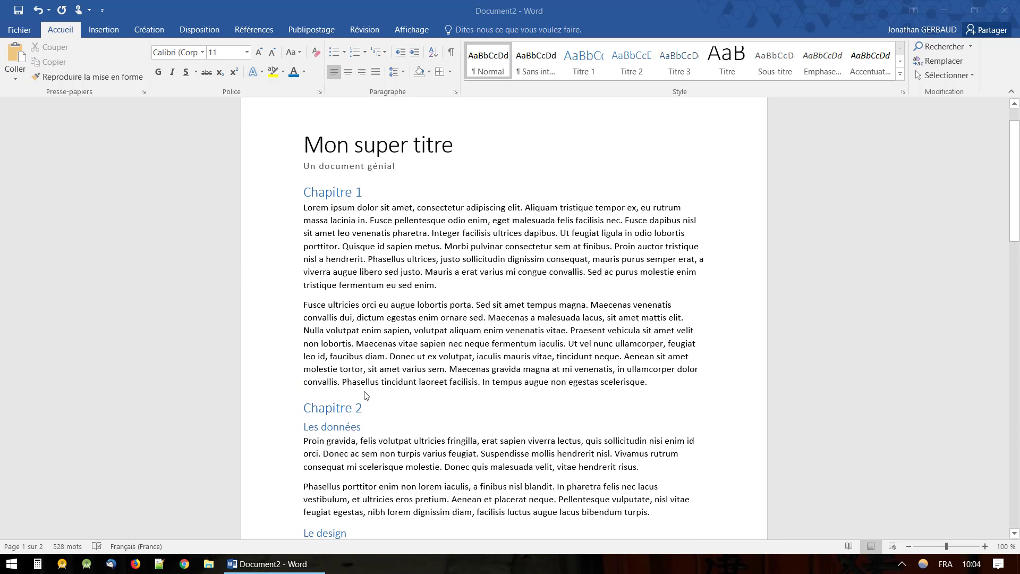
pyautogui.scroll(1, 364, 394)
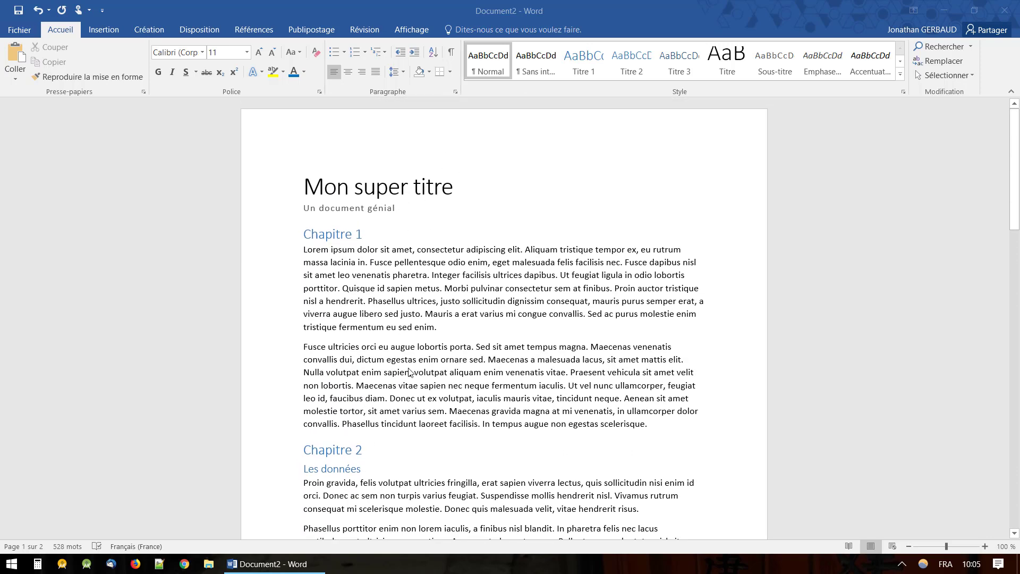
pyautogui.scroll(-2, 411, 372)
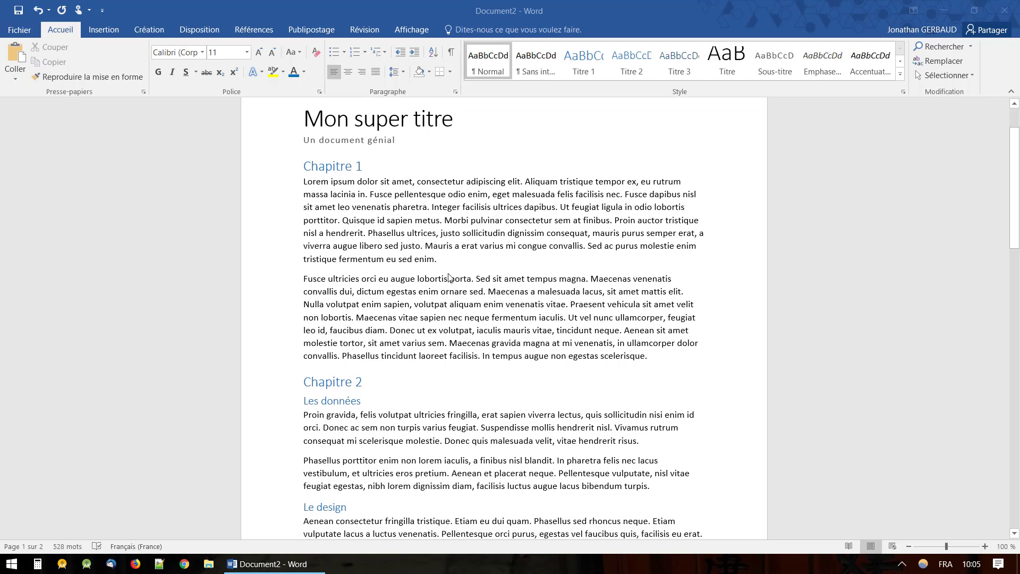
pyautogui.scroll(2, 450, 277)
pyautogui.click(383, 197)
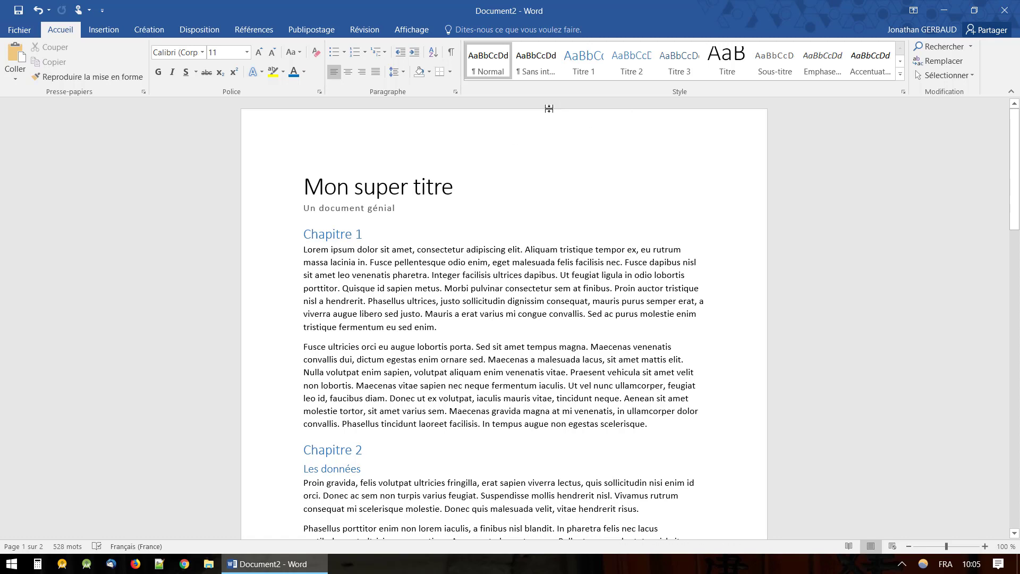
pyautogui.click(425, 189)
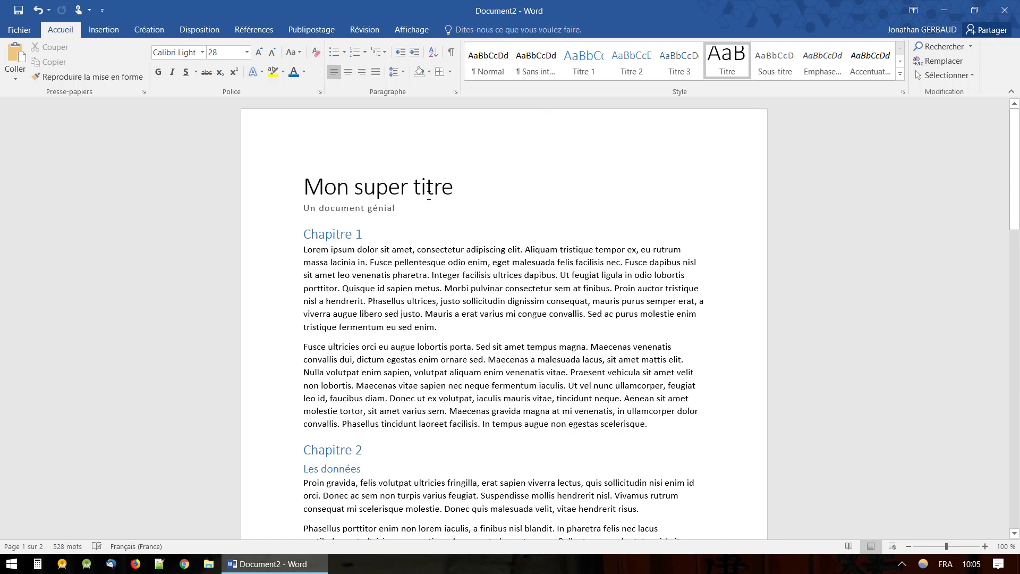
pyautogui.moveTo(333, 234)
pyautogui.click(341, 234)
# Inspect the italic quote and the full styles list, then show the Création design options
pyautogui.scroll(-3, 465, 413)
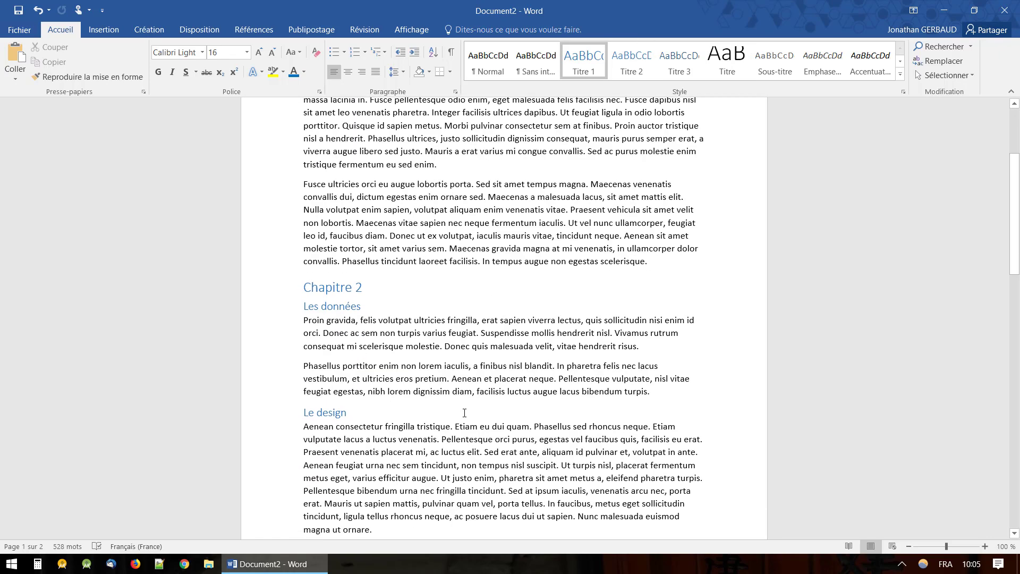
pyautogui.scroll(-10, 464, 420)
pyautogui.scroll(-1, 462, 431)
pyautogui.click(464, 451)
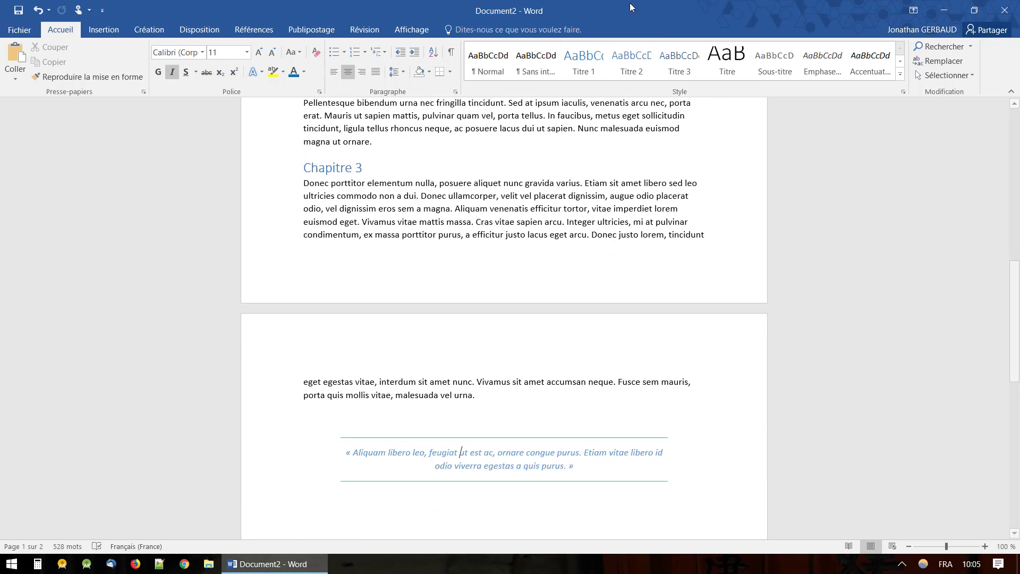
pyautogui.click(900, 77)
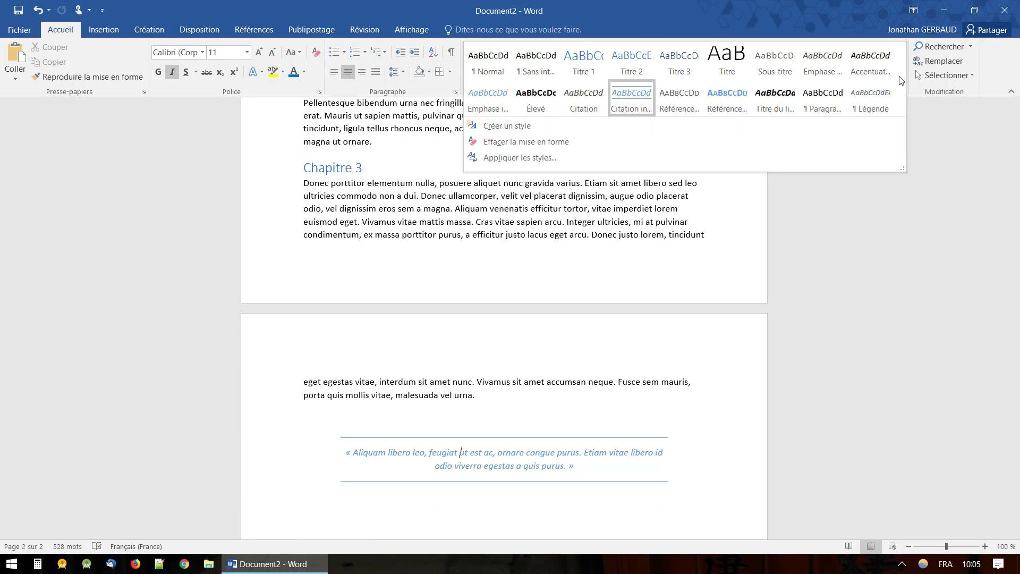
pyautogui.click(547, 278)
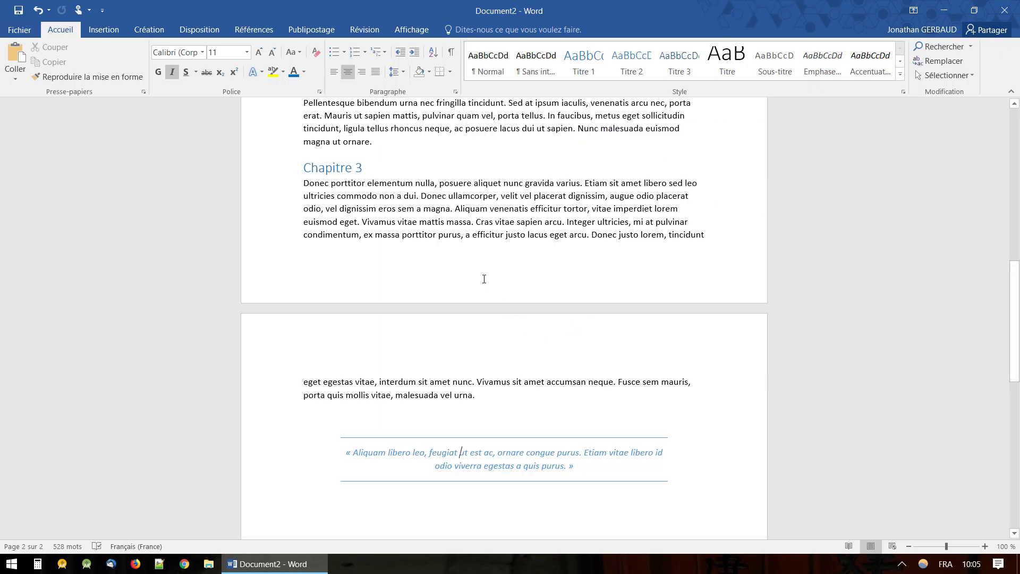
pyautogui.scroll(6, 531, 278)
pyautogui.scroll(7, 505, 278)
pyautogui.scroll(2, 484, 278)
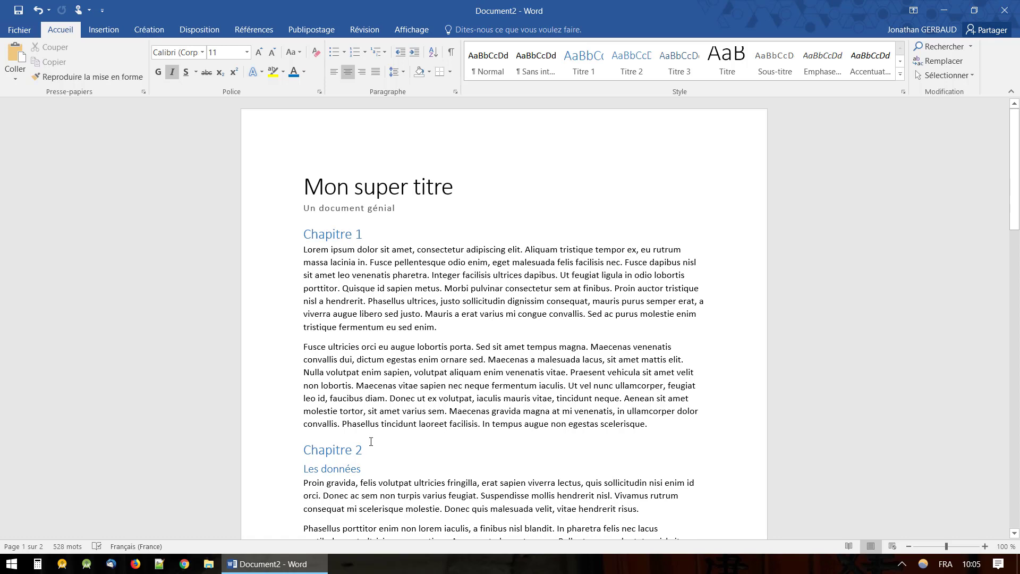
pyautogui.click(337, 237)
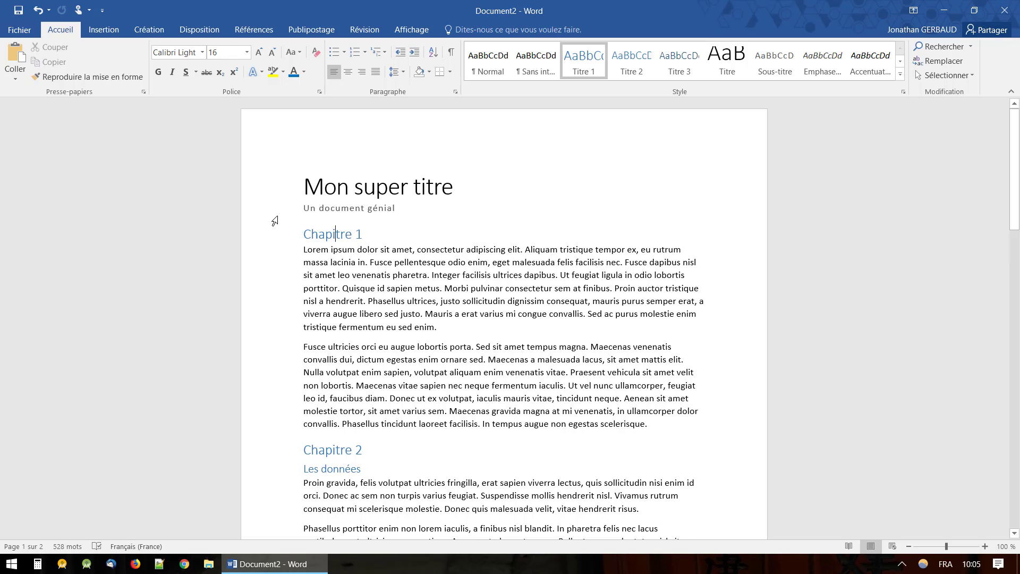
pyautogui.click(157, 34)
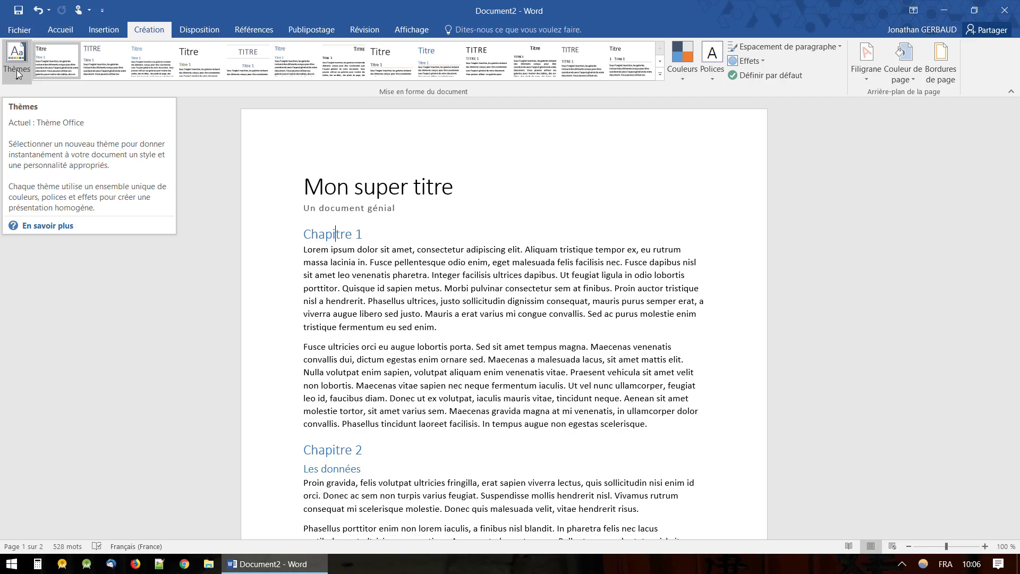
# Open the Thèmes gallery and scroll through Office, Brin, Facette, Intégral and other themes
pyautogui.click(16, 70)
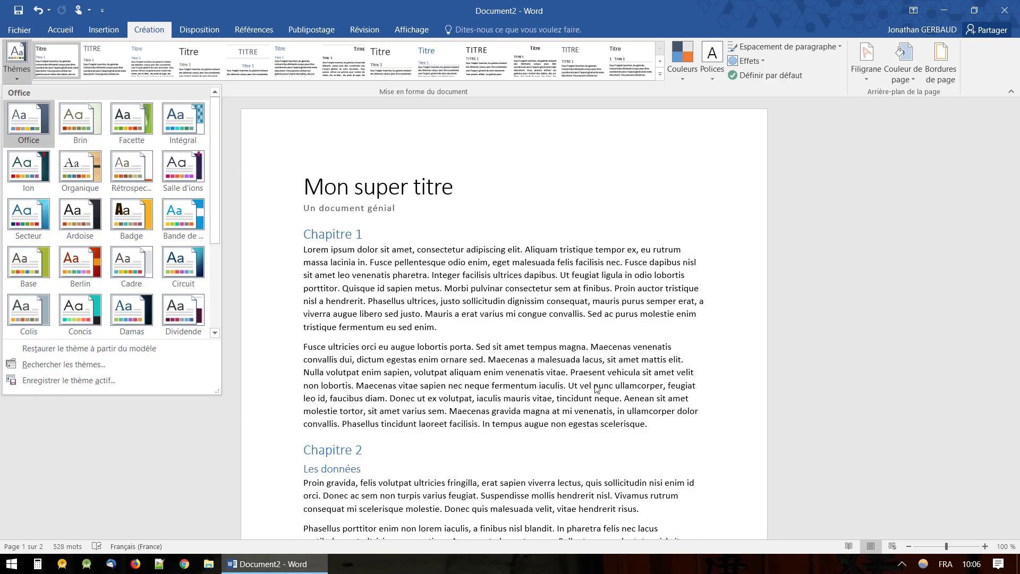
pyautogui.scroll(-3, 596, 385)
pyautogui.scroll(-10, 596, 385)
pyautogui.scroll(-5, 596, 384)
pyautogui.scroll(-1, 596, 385)
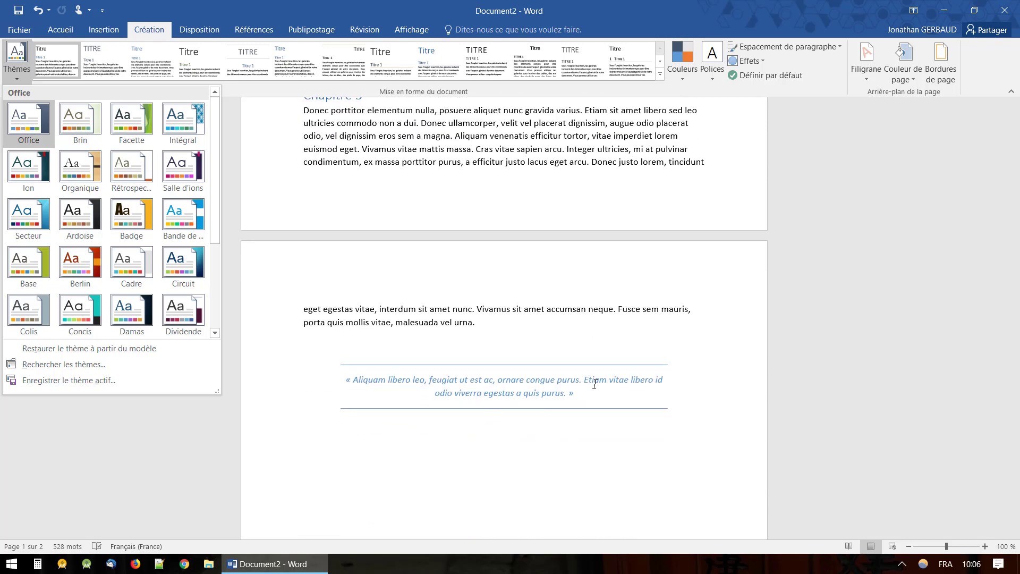
# Cut the italic quote paragraph from the end of Chapitre 3 on page 2
pyautogui.click(681, 430)
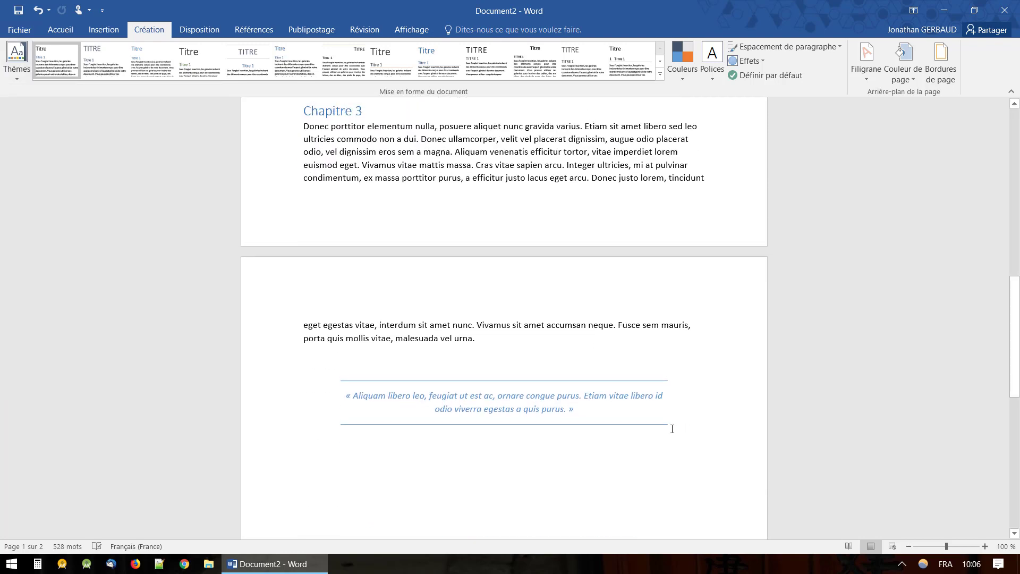
pyautogui.moveTo(671, 430); pyautogui.dragTo(327, 386)
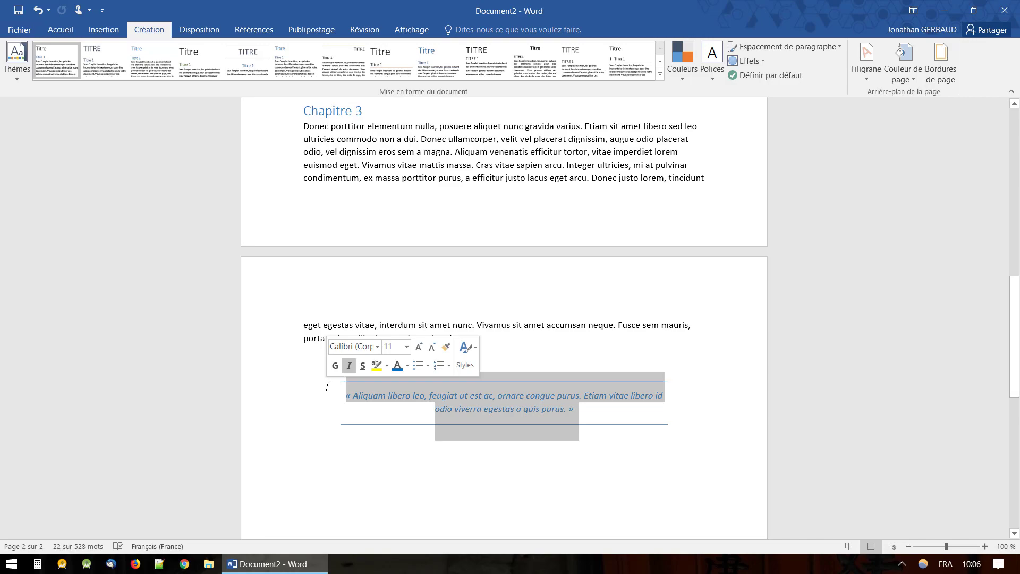
pyautogui.rightClick(392, 386)
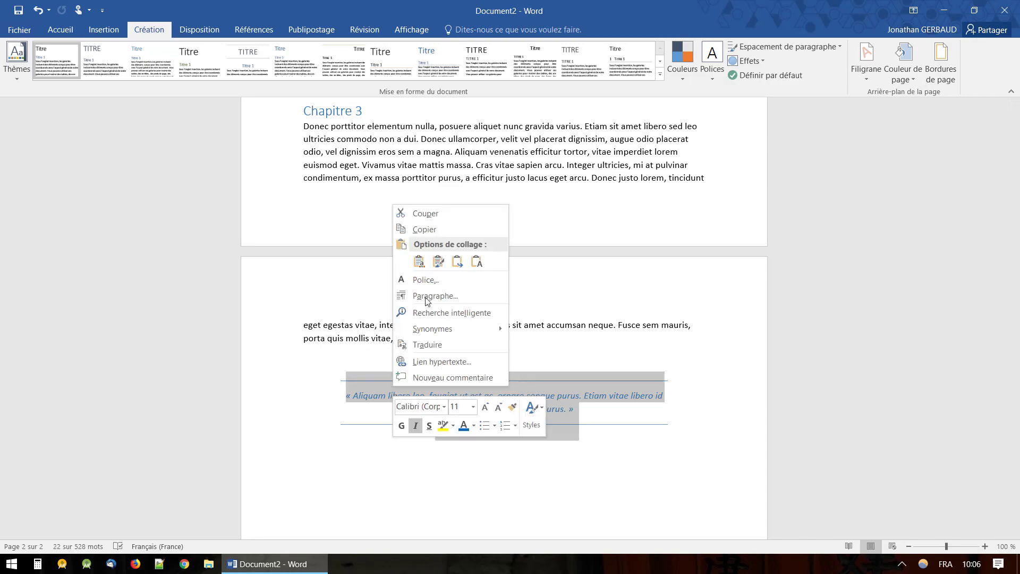
pyautogui.click(435, 213)
pyautogui.scroll(5, 435, 228)
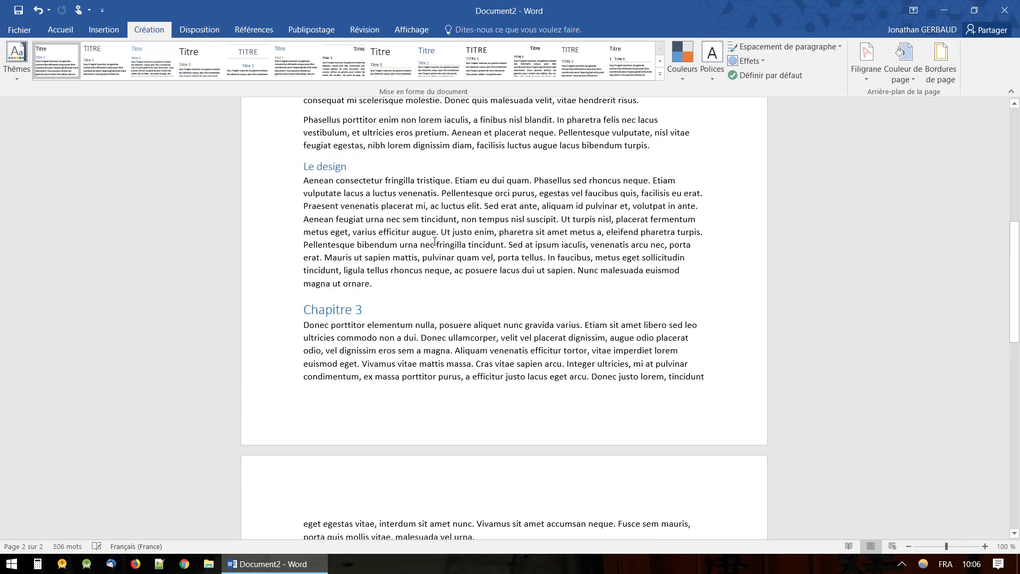
pyautogui.scroll(5, 435, 234)
pyautogui.scroll(2, 434, 242)
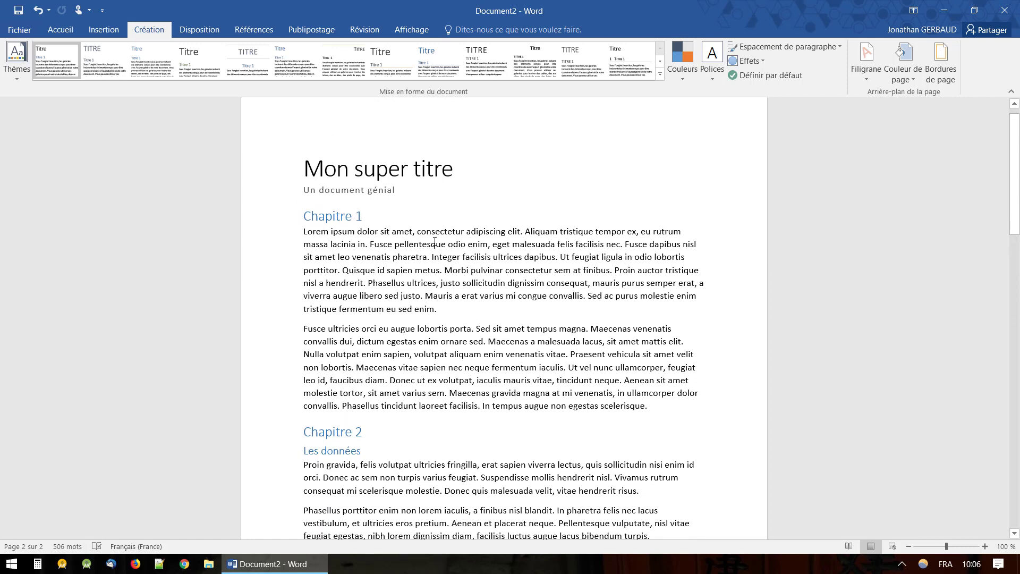
# Paste the quote with source formatting on a new line after 'scelerisque.' in Chapitre 1
pyautogui.click(653, 409)
pyautogui.press('Return')
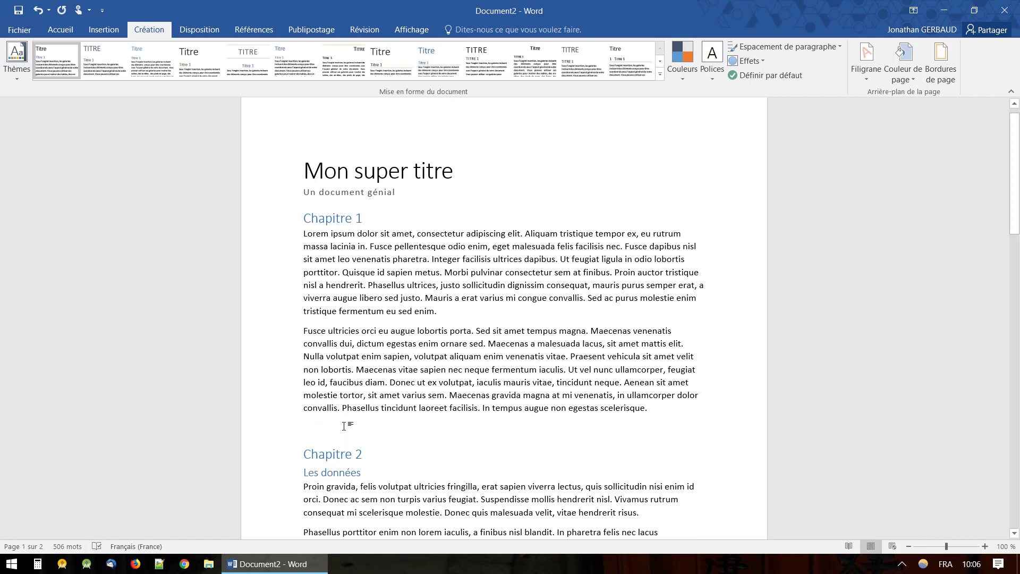
pyautogui.rightClick(345, 424)
pyautogui.click(371, 302)
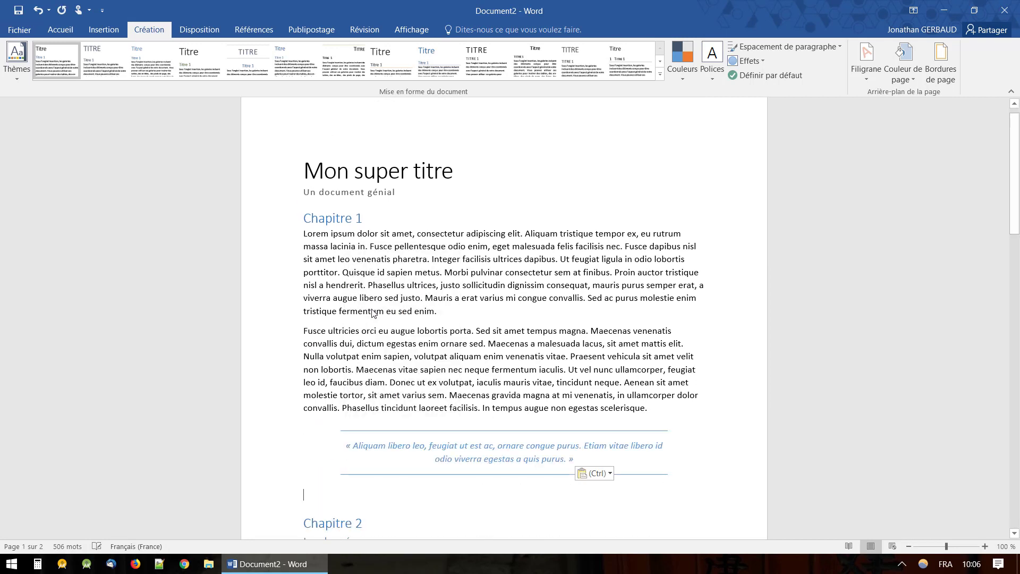
pyautogui.scroll(1, 326, 479)
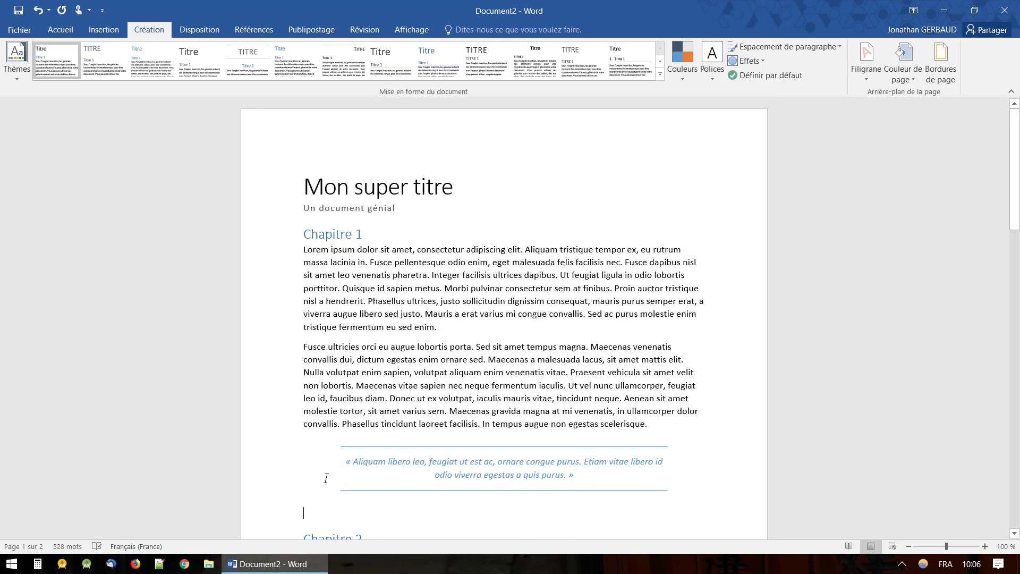
# Apply the Brin theme and scroll through the document to review the dark-red headings
pyautogui.click(17, 60)
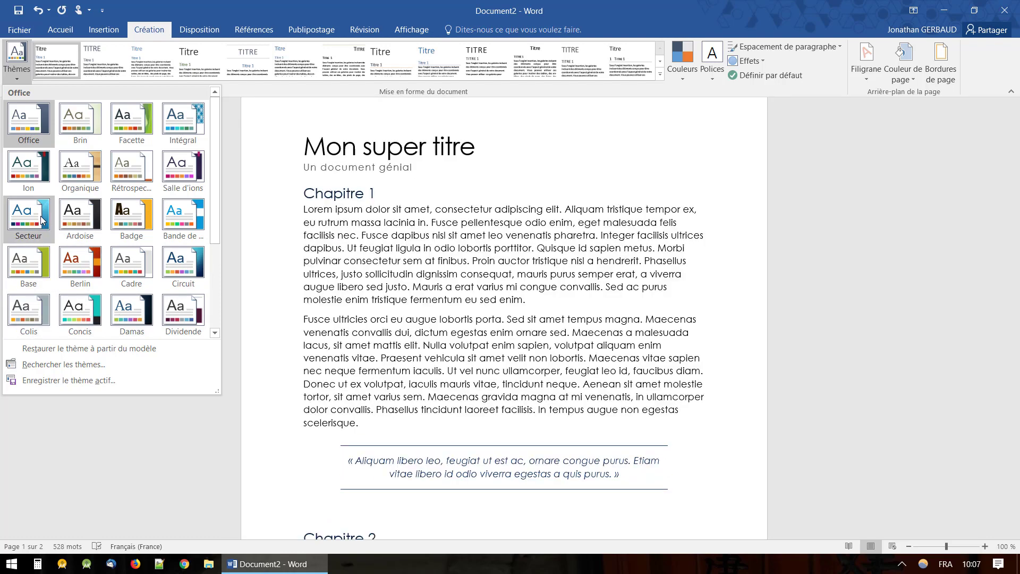
pyautogui.click(90, 134)
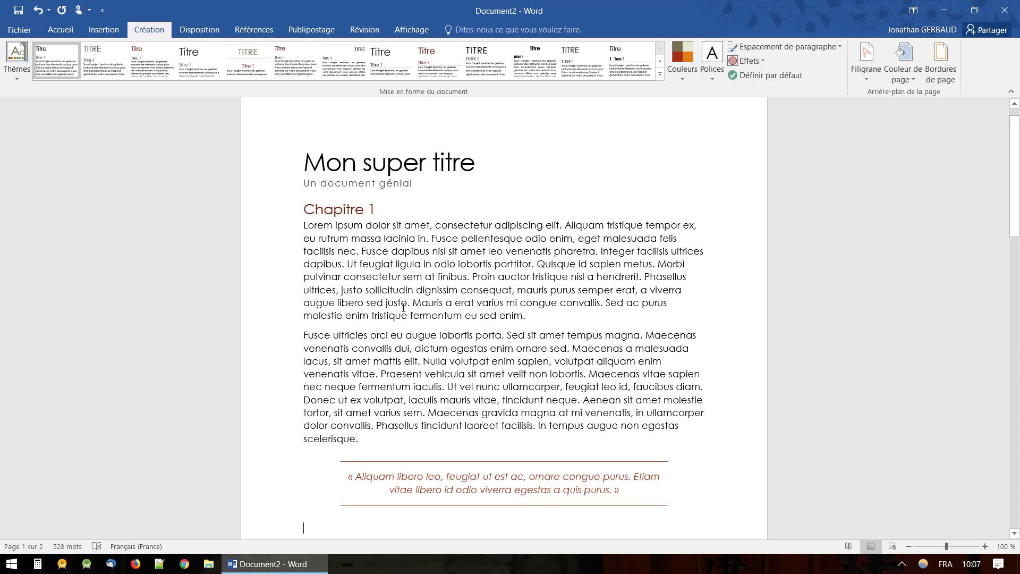
pyautogui.scroll(-2, 404, 308)
pyautogui.scroll(-1, 404, 308)
pyautogui.scroll(-5, 403, 308)
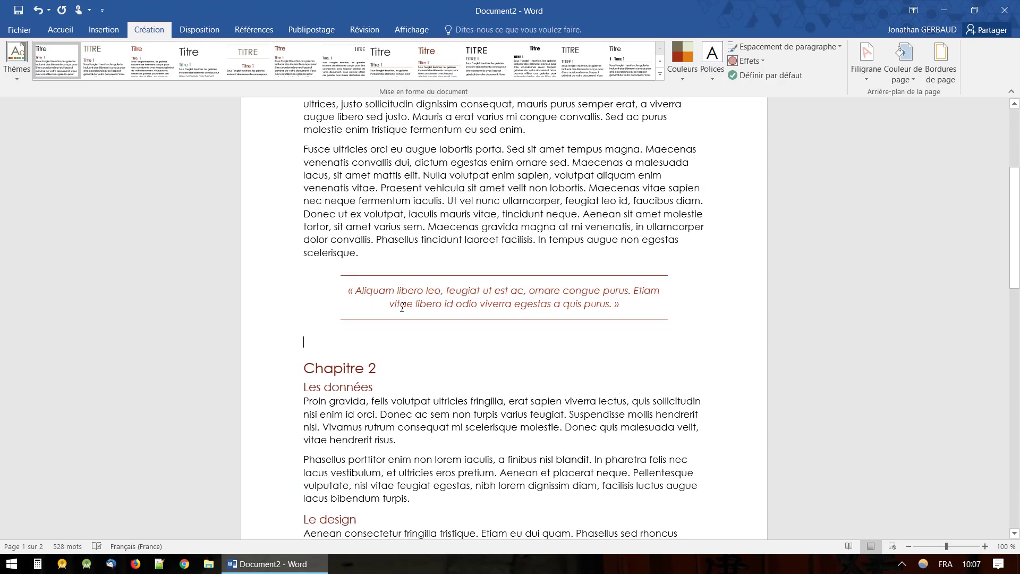
pyautogui.scroll(-2, 404, 307)
pyautogui.scroll(-3, 404, 308)
pyautogui.scroll(-3, 403, 308)
pyautogui.scroll(-3, 403, 308)
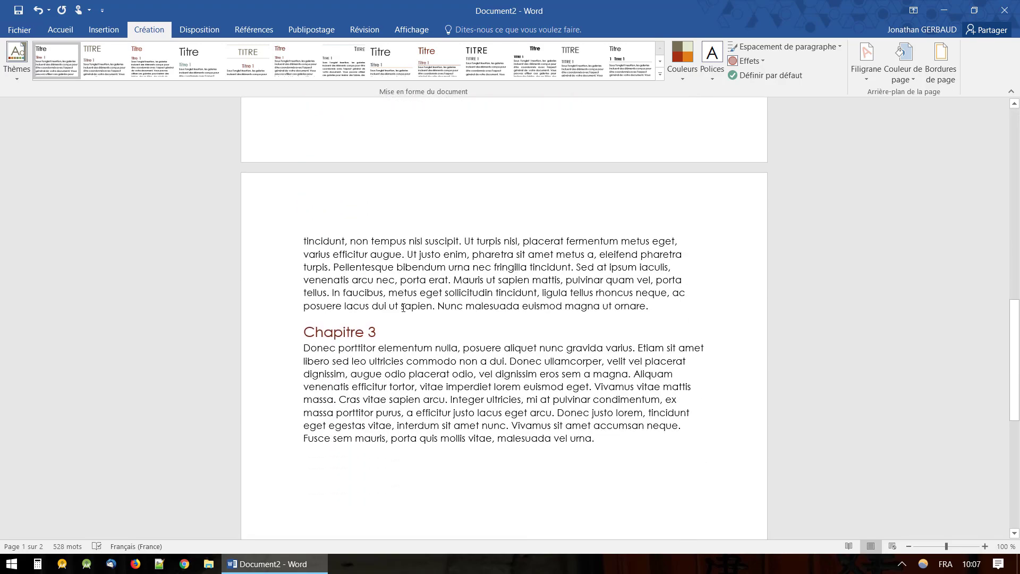
pyautogui.scroll(-2, 403, 308)
pyautogui.scroll(10, 403, 308)
pyautogui.scroll(10, 403, 308)
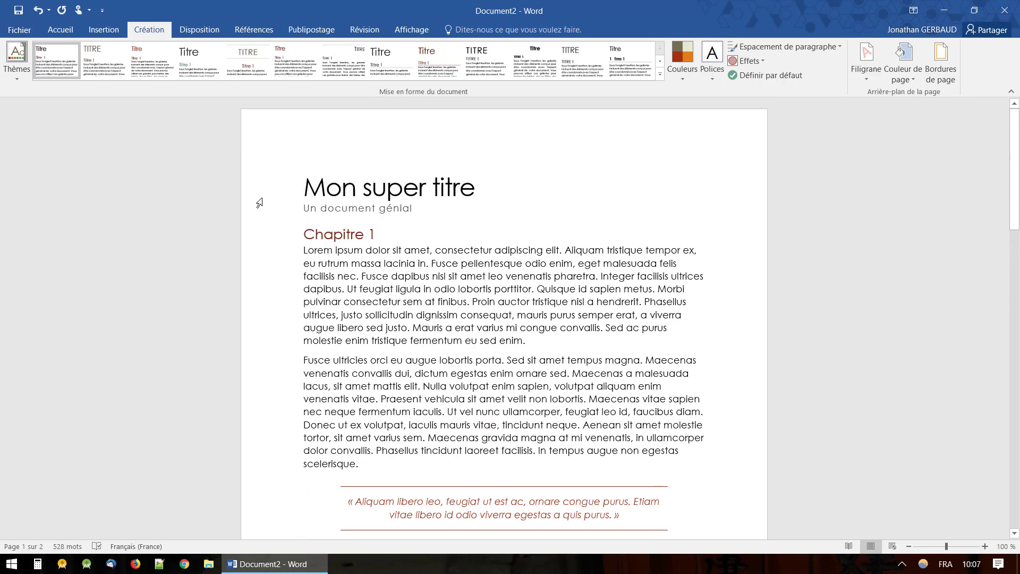
# Undo the Brin theme, then apply the style set with an uppercase title and blue subtitle
pyautogui.click(38, 10)
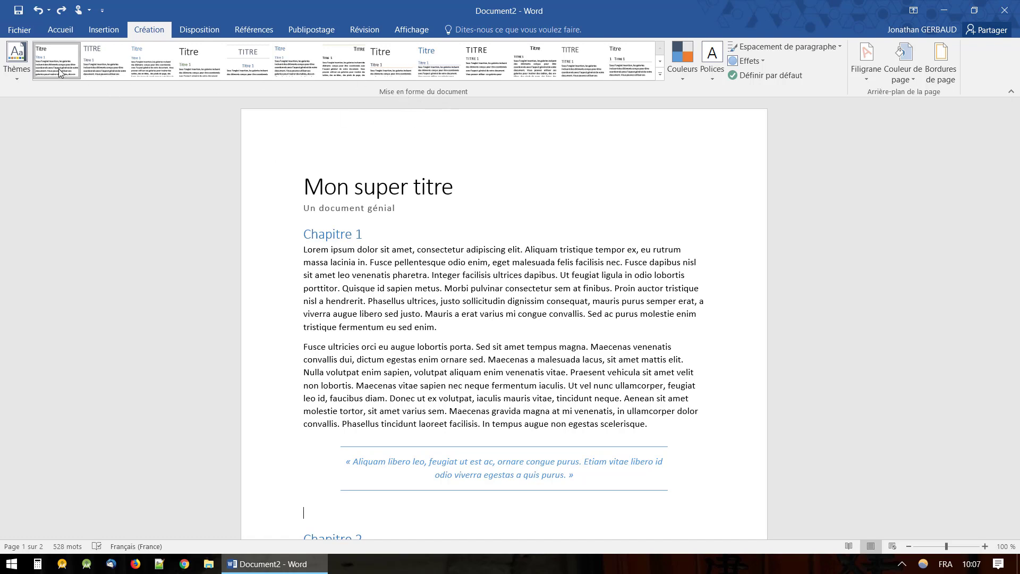
pyautogui.click(630, 61)
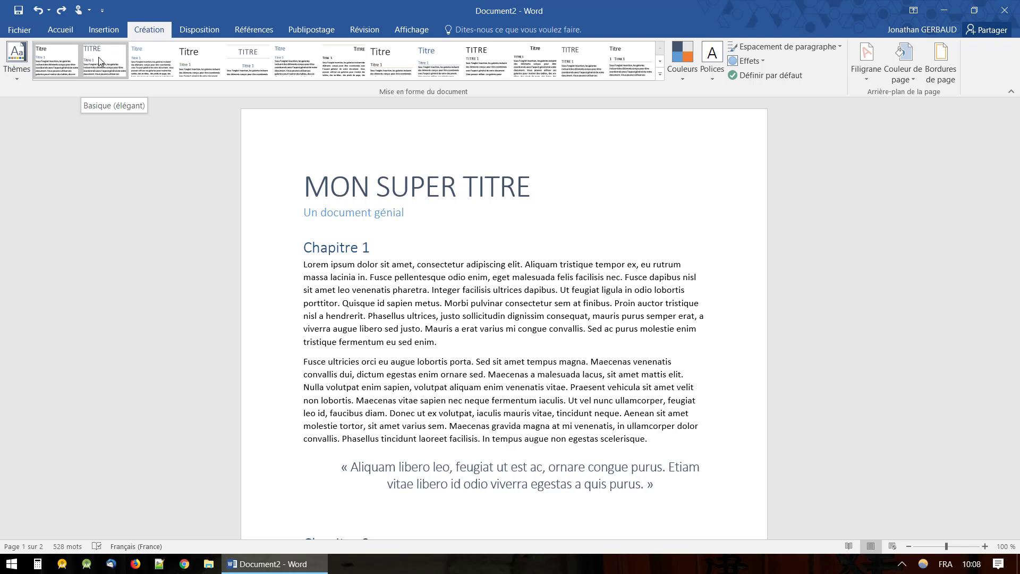
# Try three different style sets, ending with one that has a centred, ruled title
pyautogui.click(146, 57)
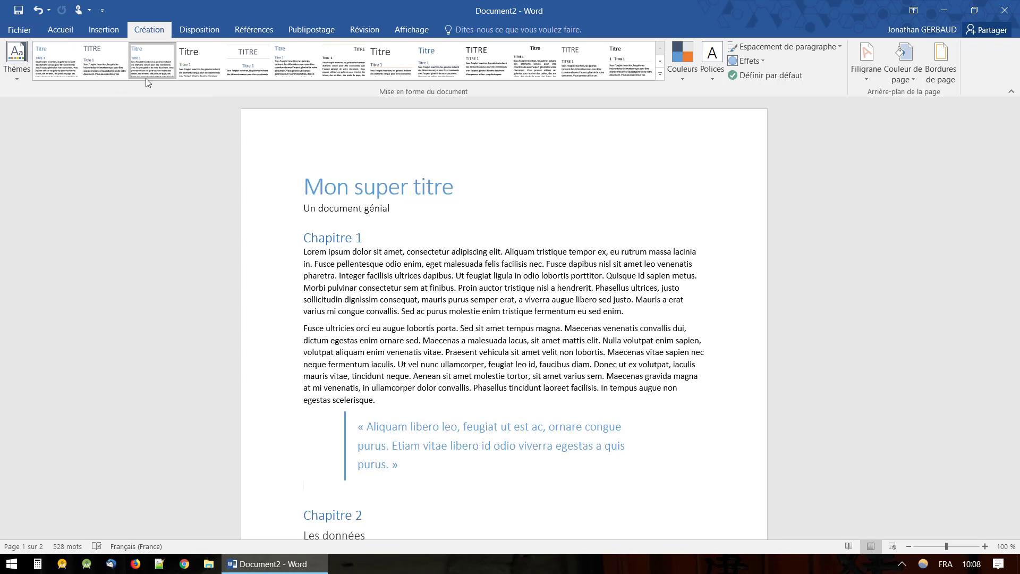
pyautogui.click(54, 65)
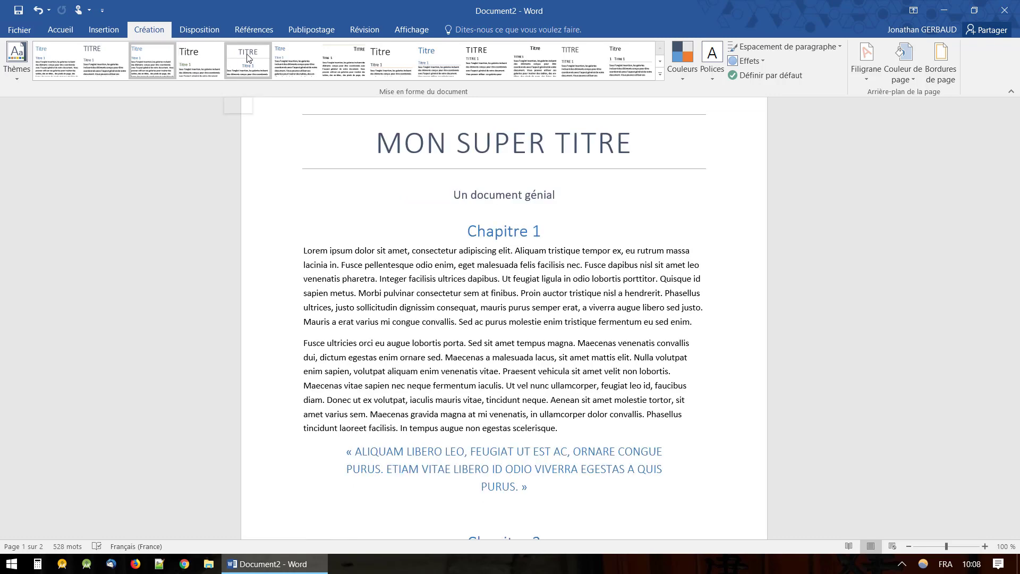
pyautogui.click(256, 56)
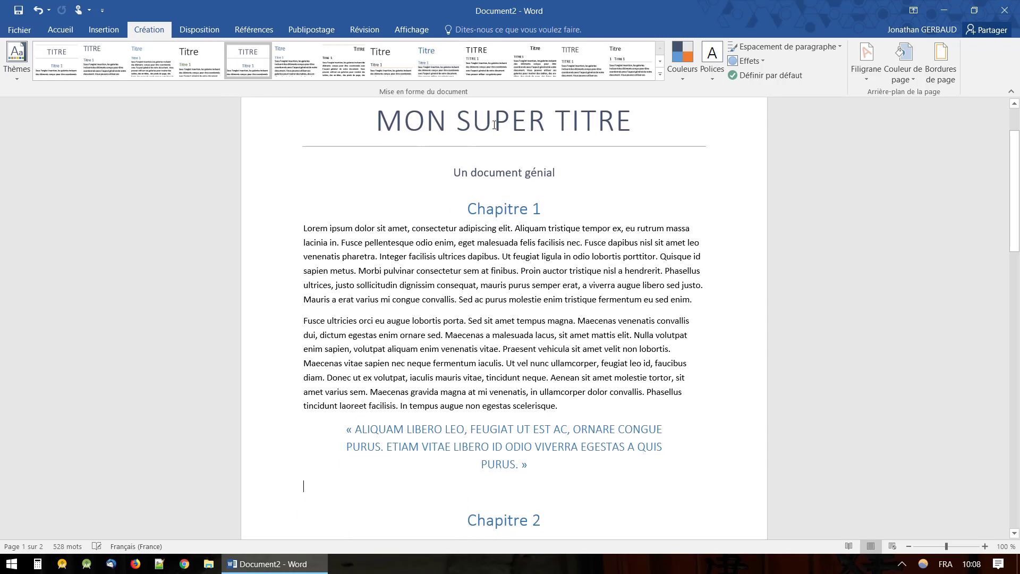
pyautogui.scroll(2, 494, 178)
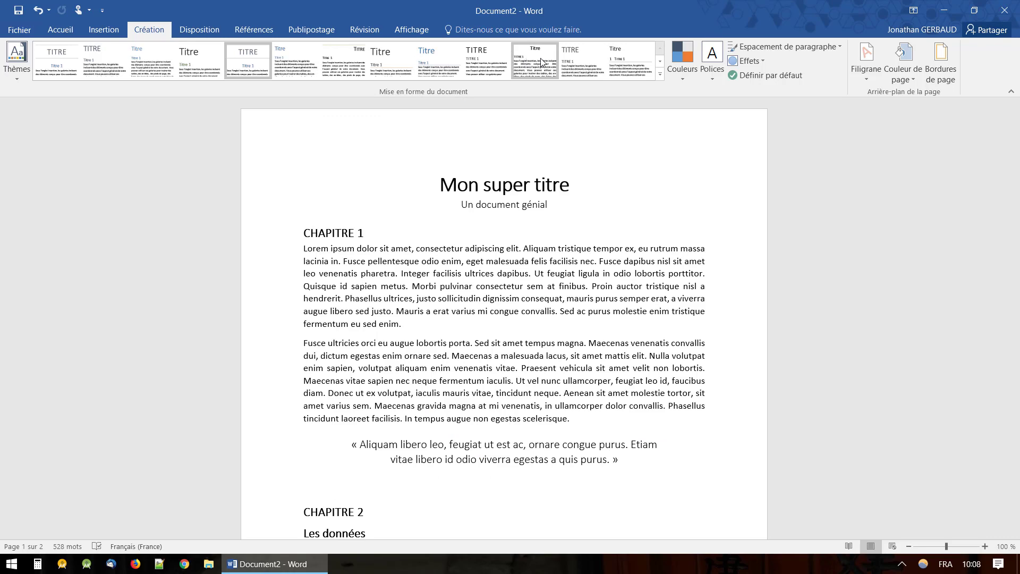
# Apply the Ombré style set with banded headings from the full style set list
pyautogui.click(660, 74)
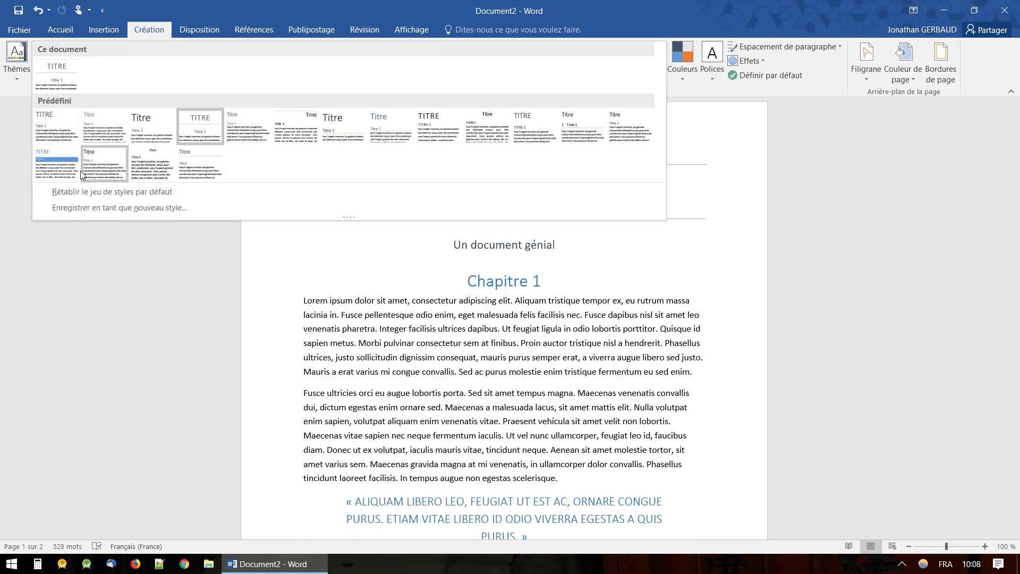
pyautogui.click(57, 171)
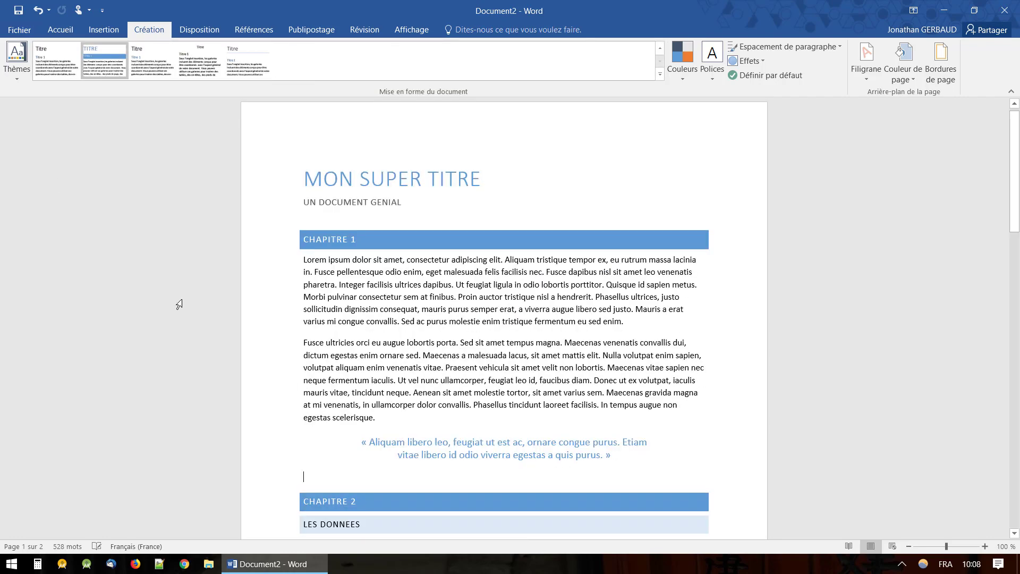
pyautogui.click(213, 333)
pyautogui.click(410, 396)
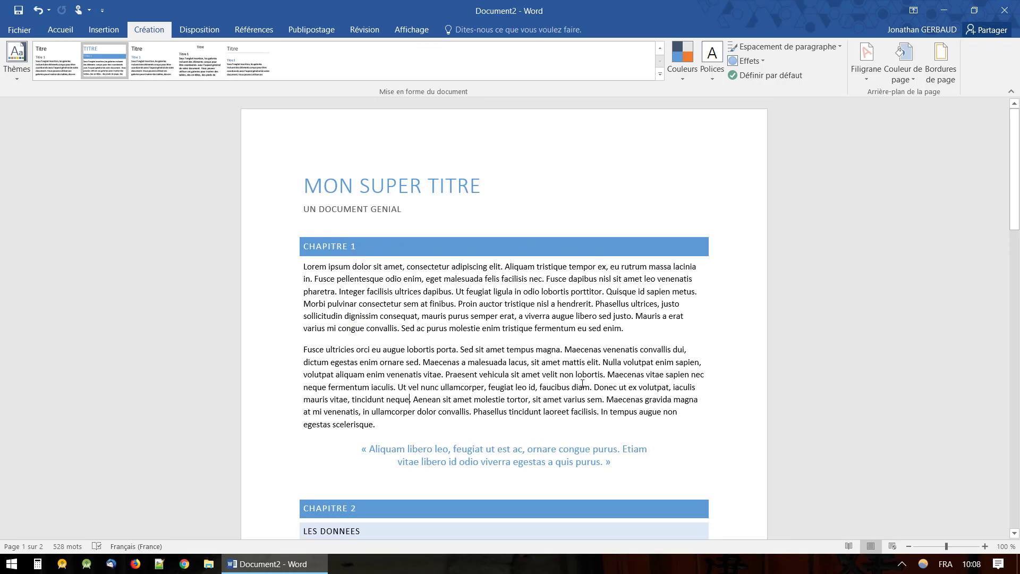
pyautogui.scroll(-5, 582, 383)
pyautogui.scroll(-3, 583, 383)
pyautogui.scroll(8, 583, 384)
# Undo back past the style sets, then redo twice to restore the empty paragraph and quote
pyautogui.click(38, 10)
pyautogui.click(38, 10)
pyautogui.click(38, 10)
pyautogui.click(38, 10)
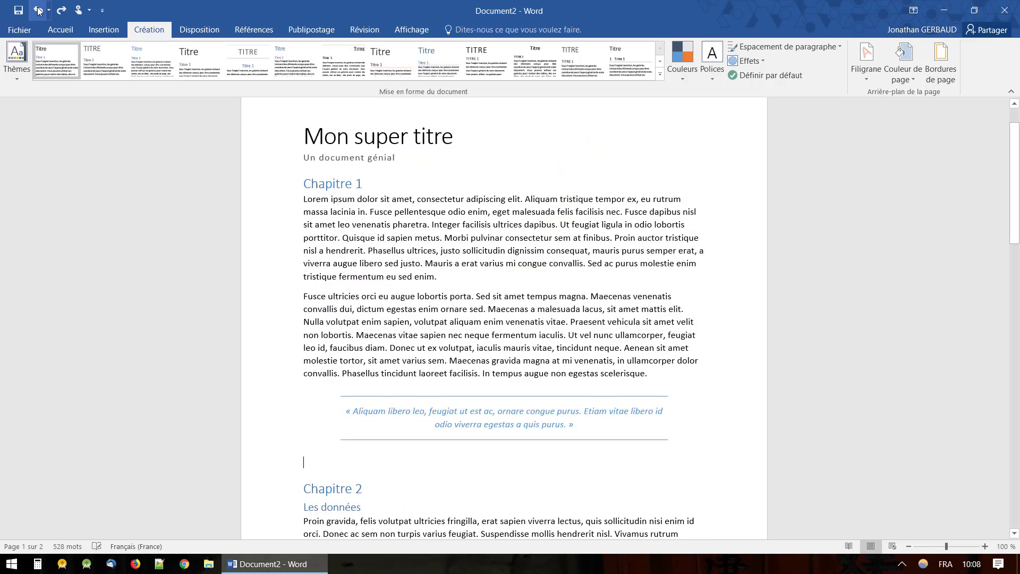
pyautogui.click(38, 10)
pyautogui.click(38, 10)
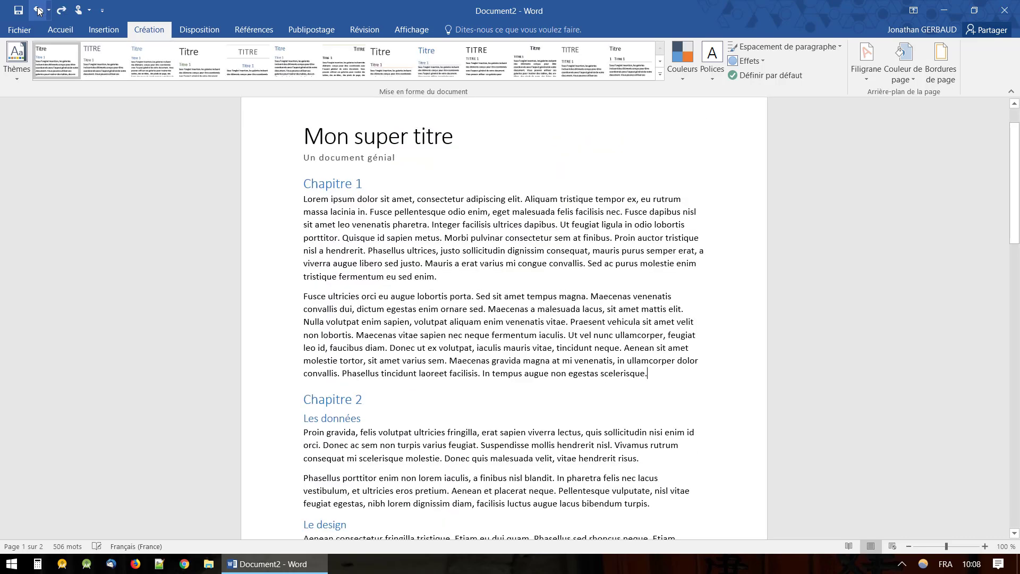
pyautogui.click(61, 10)
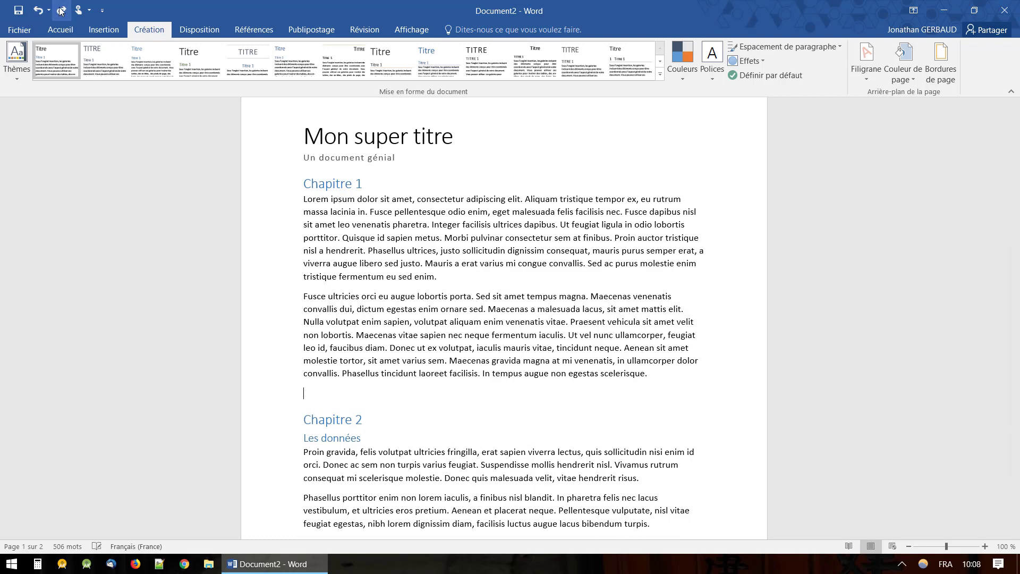
pyautogui.click(61, 11)
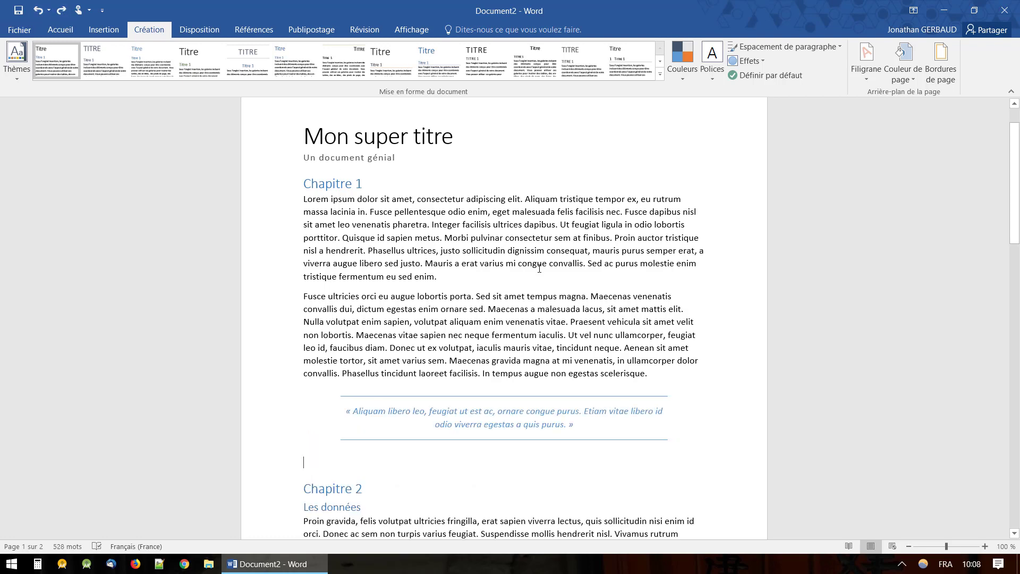
pyautogui.scroll(2, 443, 268)
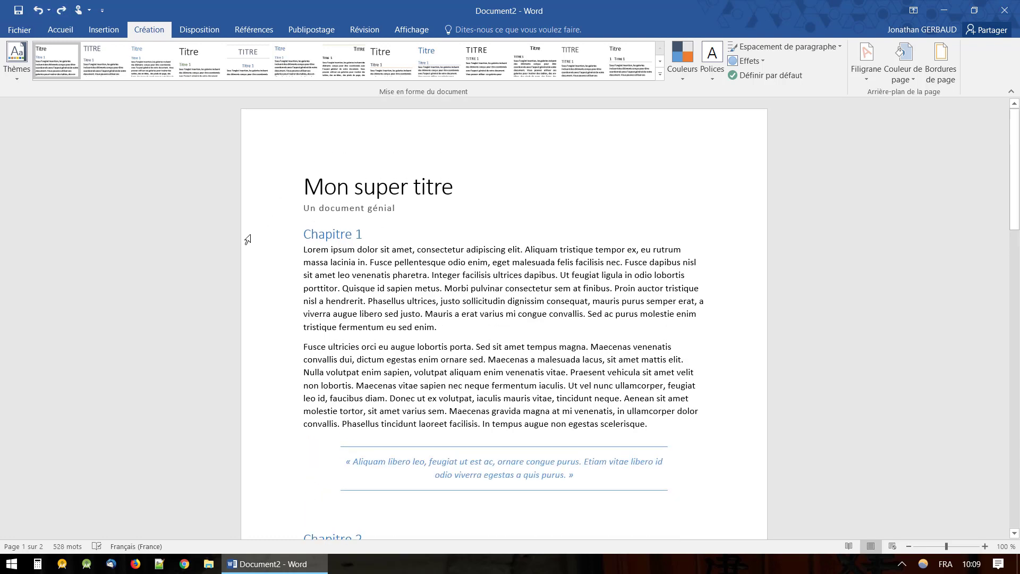
pyautogui.click(247, 240)
pyautogui.click(429, 348)
# Choose the Rouge violet colour palette, turning the chapter headings and quote magenta
pyautogui.click(691, 66)
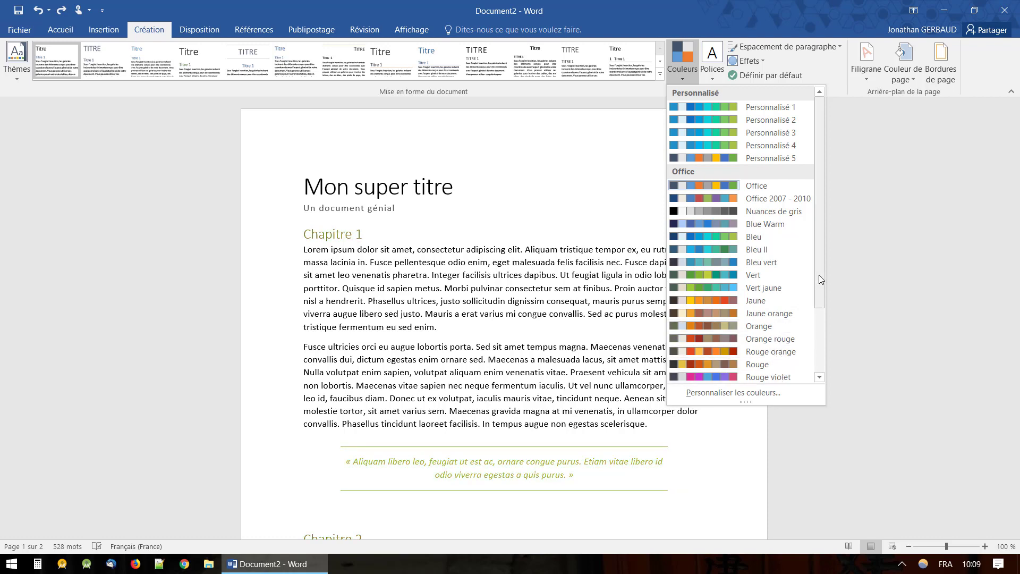
pyautogui.moveTo(818, 279); pyautogui.dragTo(827, 391)
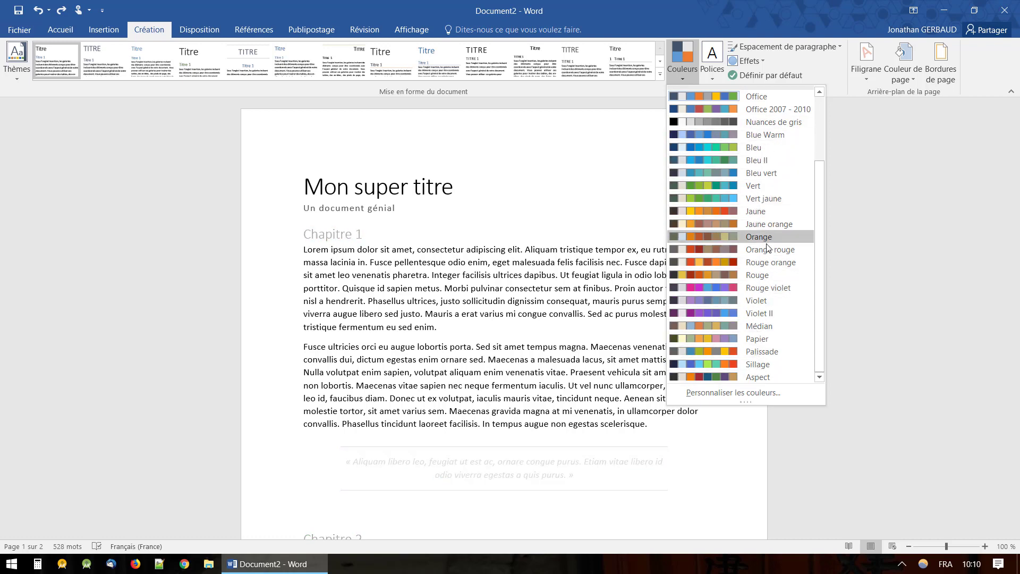
pyautogui.click(777, 288)
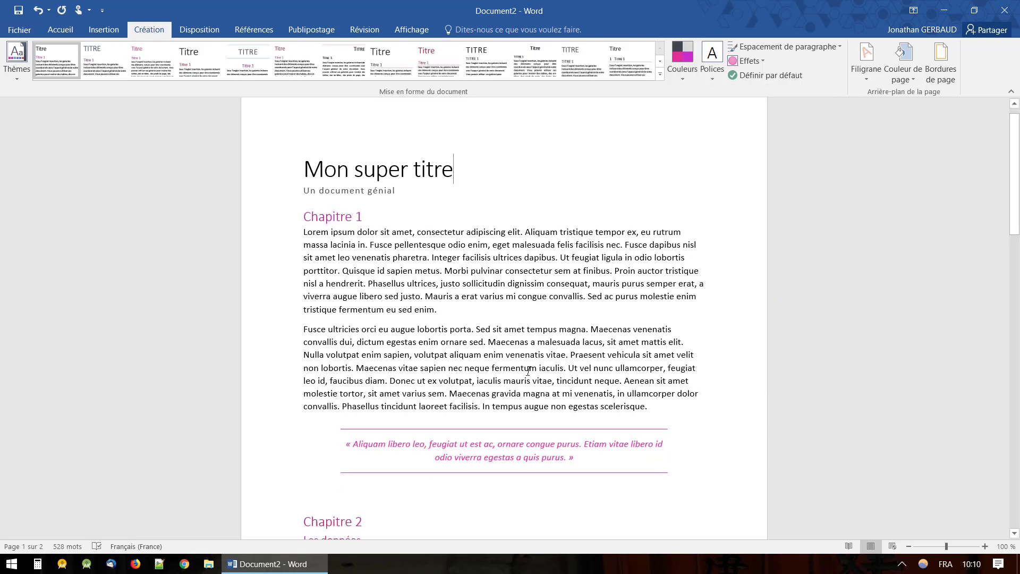
pyautogui.scroll(-5, 529, 371)
pyautogui.scroll(-3, 529, 371)
pyautogui.scroll(-2, 530, 371)
pyautogui.scroll(-1, 529, 370)
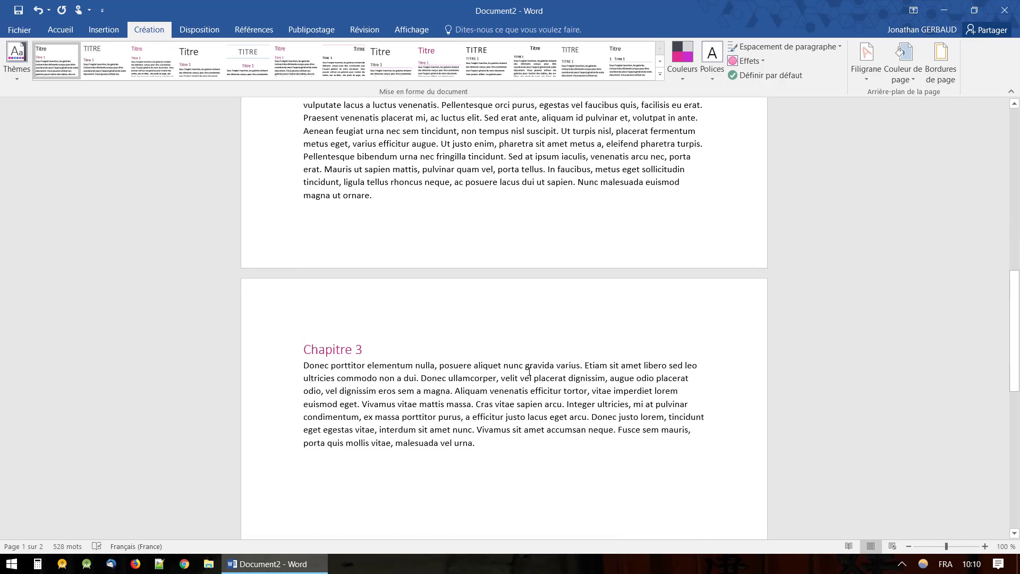
pyautogui.scroll(4, 530, 371)
pyautogui.scroll(4, 530, 371)
pyautogui.scroll(2, 529, 371)
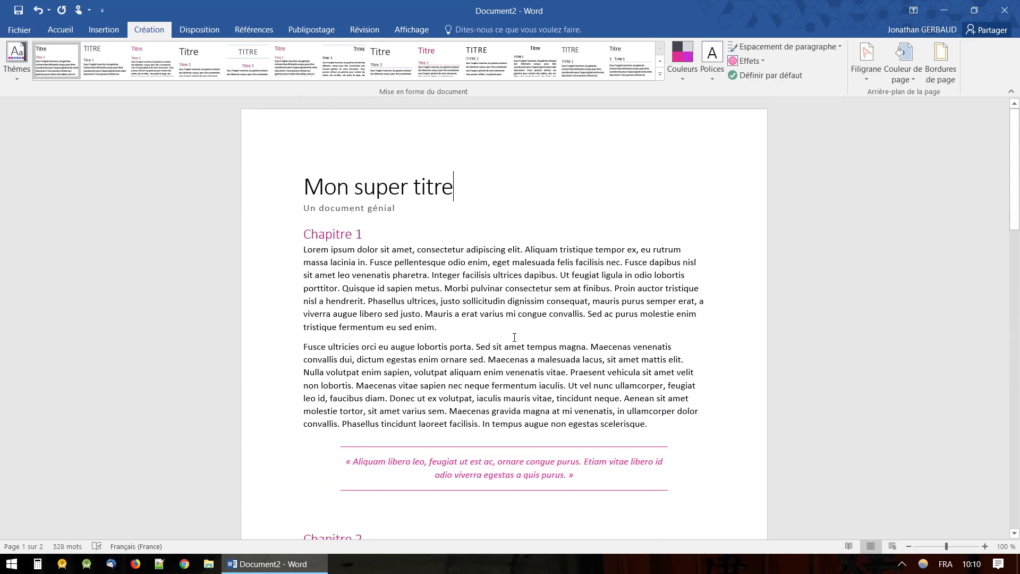
# Compare the Couleur de police list with the Couleurs schemes, leaving the pink font colours open
pyautogui.click(68, 31)
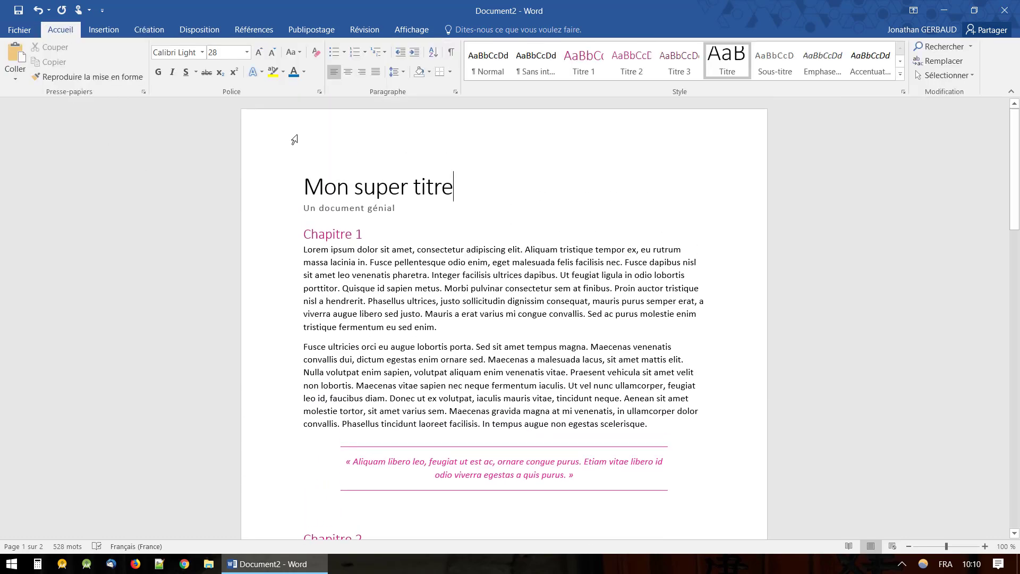
pyautogui.click(304, 72)
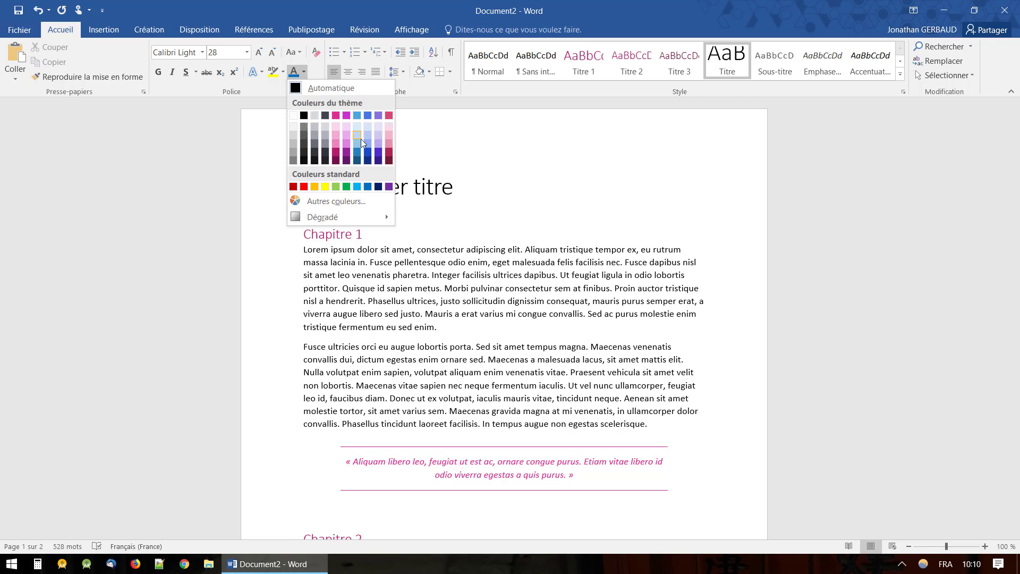
pyautogui.click(369, 58)
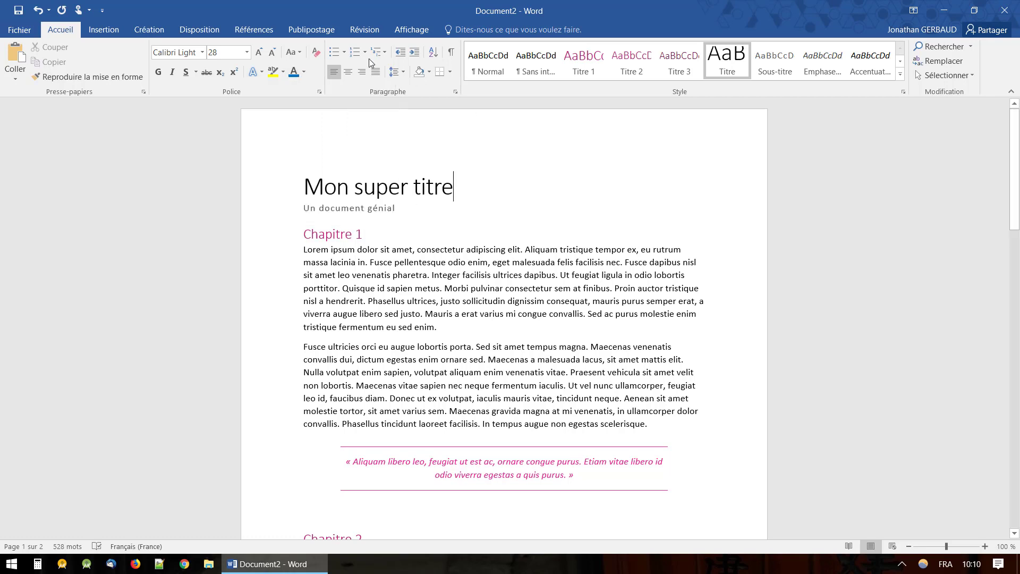
pyautogui.click(151, 30)
pyautogui.click(683, 63)
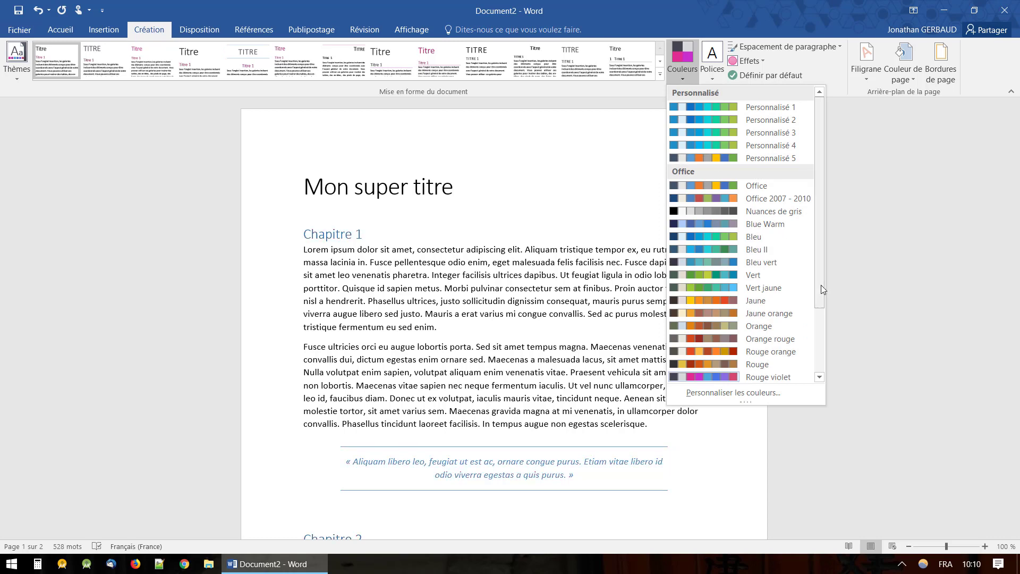
pyautogui.moveTo(820, 279); pyautogui.dragTo(827, 349)
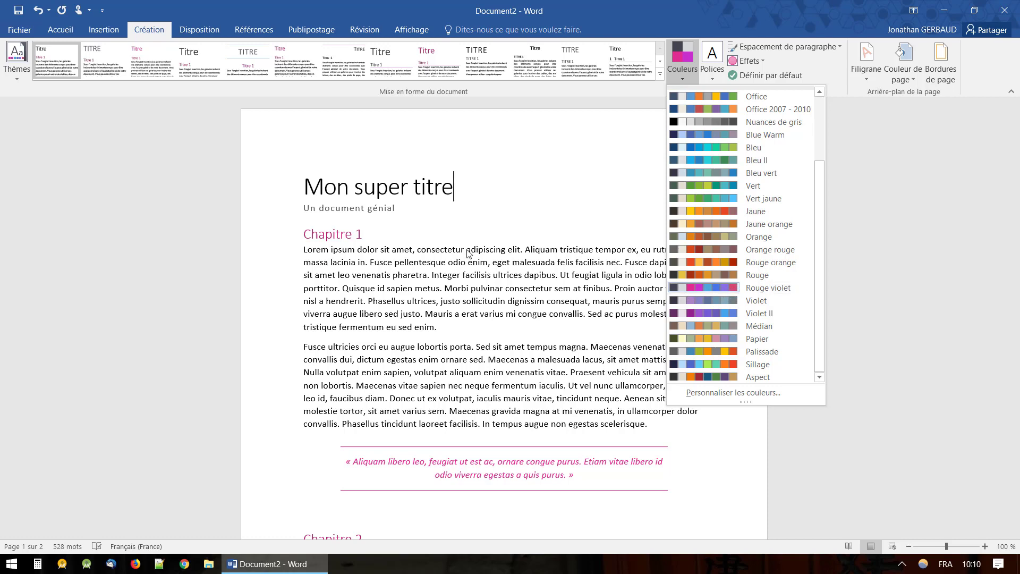
pyautogui.click(64, 30)
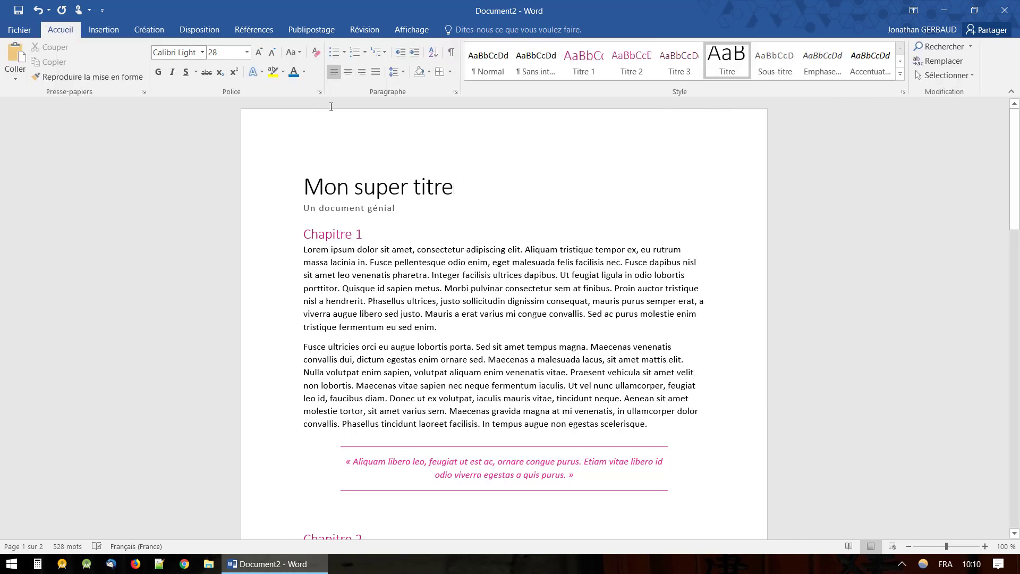
pyautogui.click(304, 72)
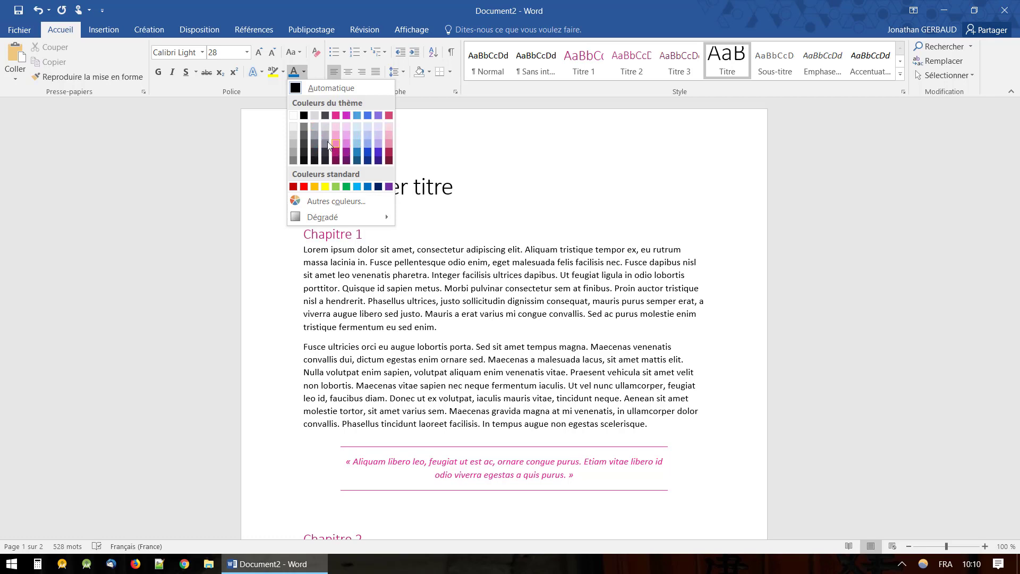
# Select 'id sapien metus', colour it blue and make it italic
pyautogui.click(405, 288)
pyautogui.doubleClick(405, 288)
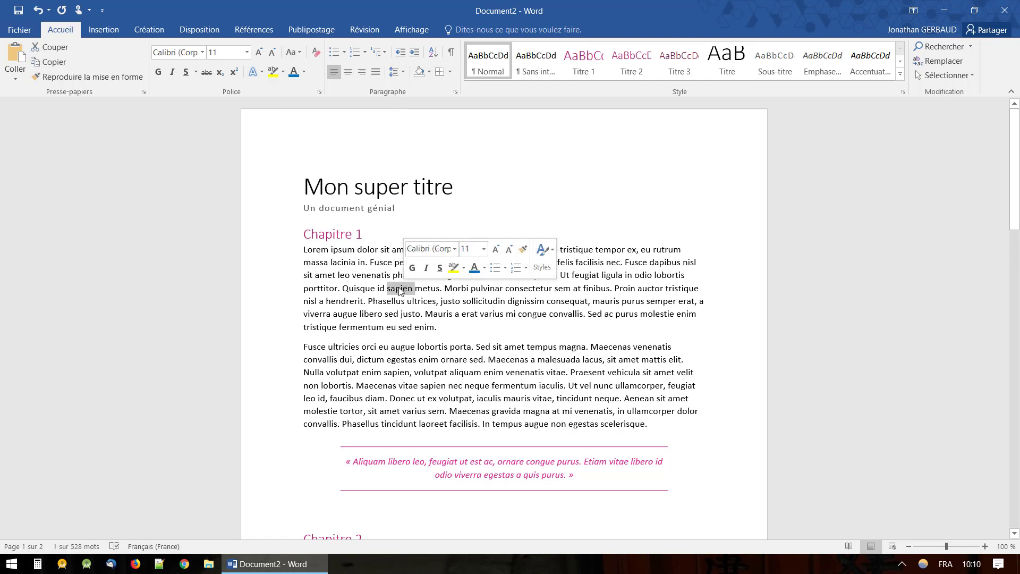
pyautogui.click(403, 290)
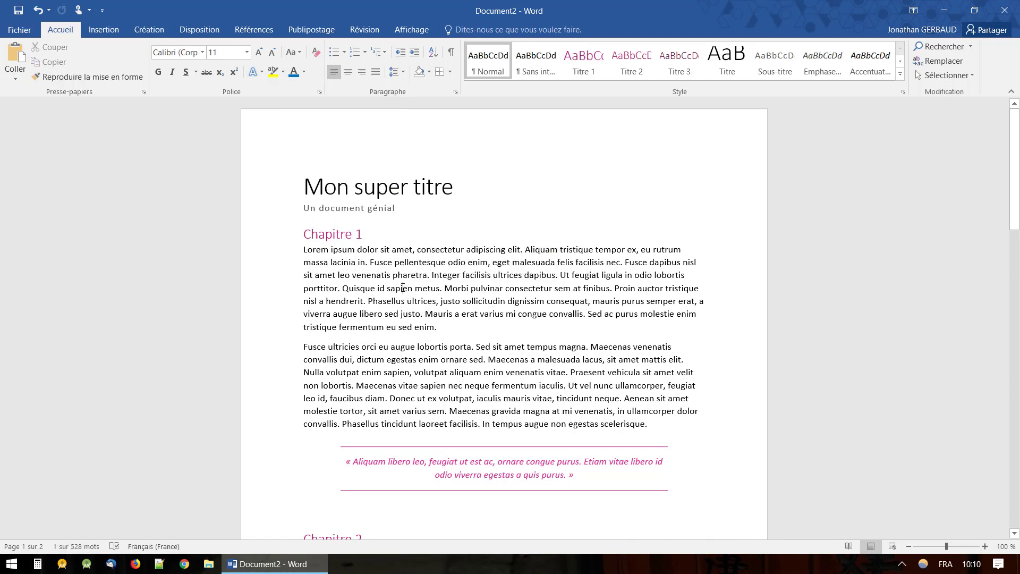
pyautogui.moveTo(417, 291); pyautogui.dragTo(437, 289)
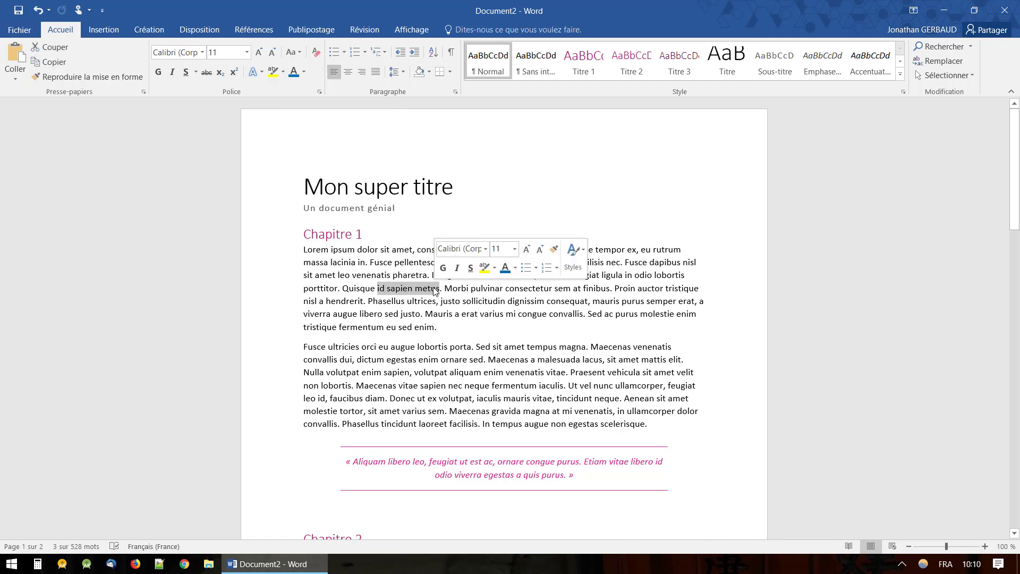
pyautogui.click(304, 72)
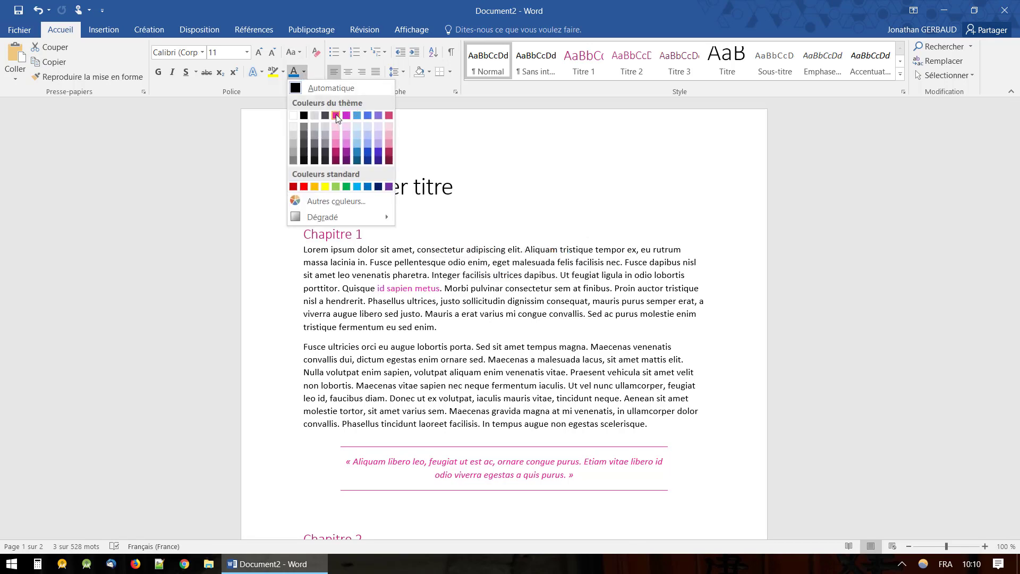
pyautogui.click(371, 119)
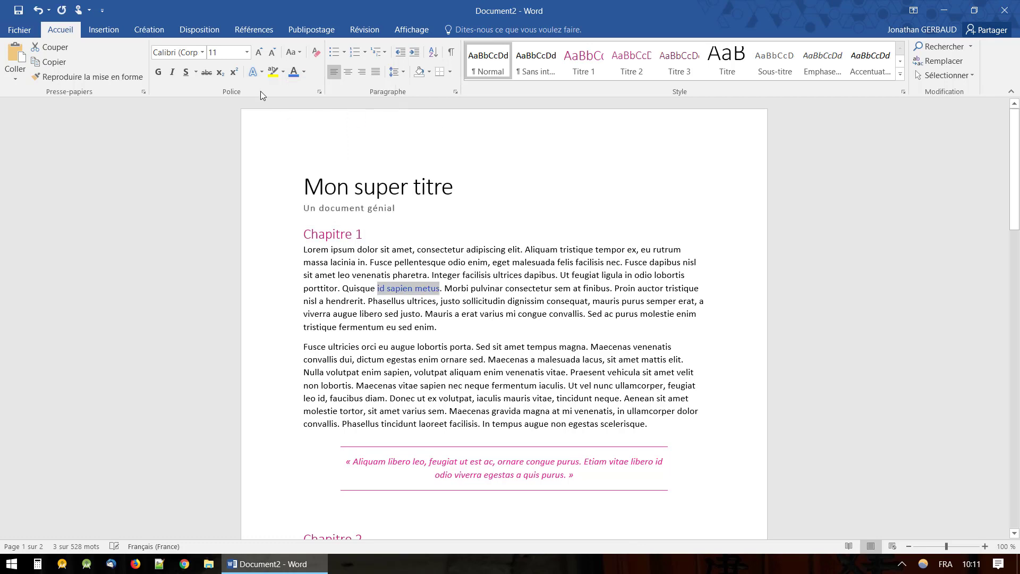
pyautogui.click(171, 72)
pyautogui.click(433, 301)
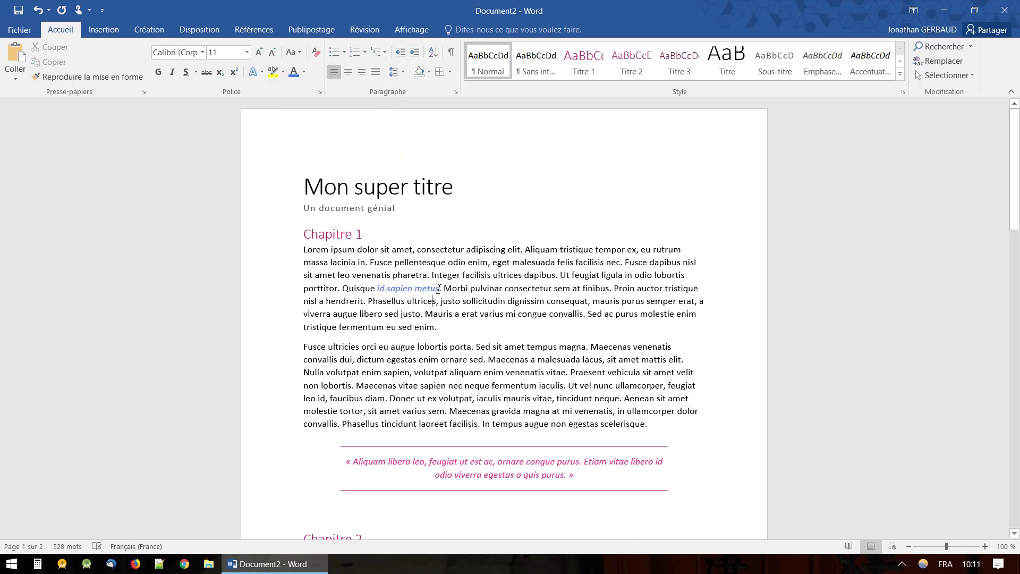
# Colour 'id sapien metus' yellow, then undo back to plain text and blue headings
pyautogui.moveTo(439, 289); pyautogui.dragTo(377, 288)
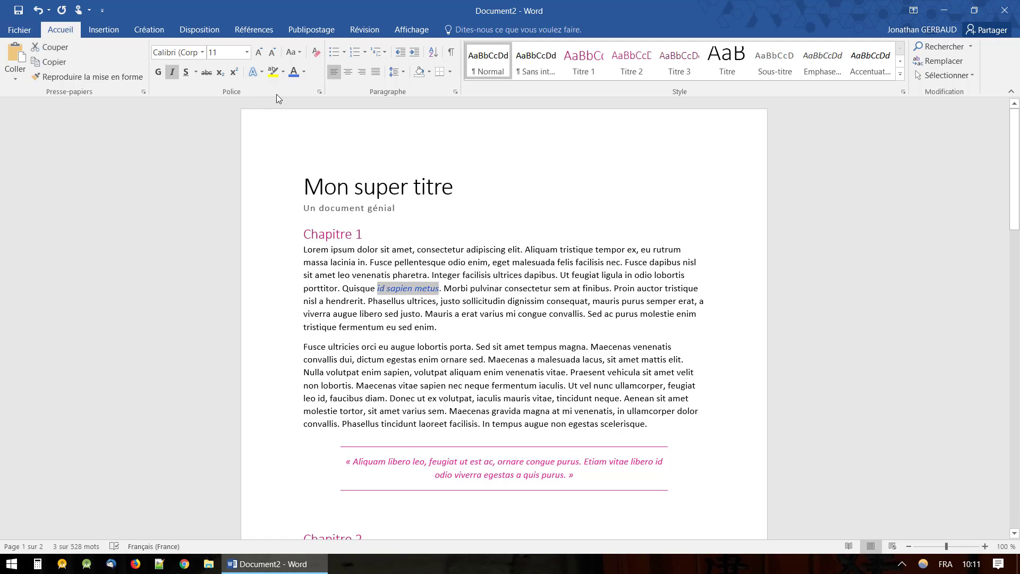
pyautogui.click(304, 73)
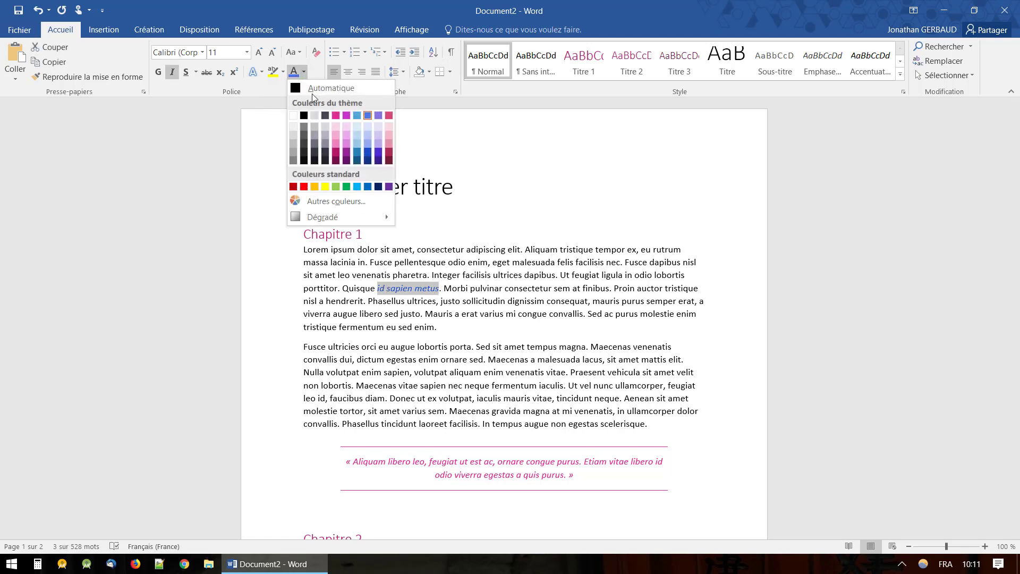
pyautogui.click(326, 186)
pyautogui.click(468, 327)
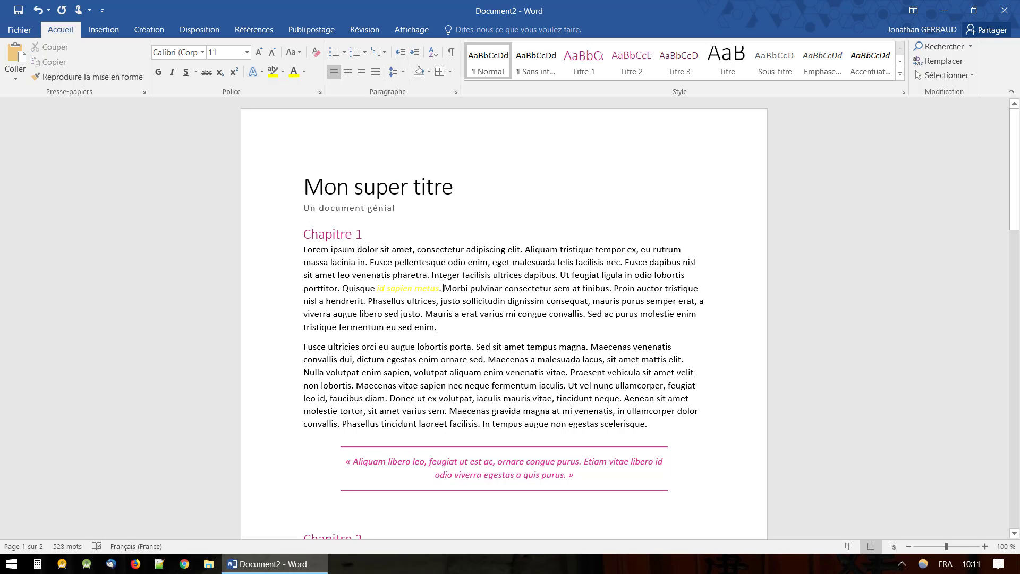
pyautogui.click(39, 11)
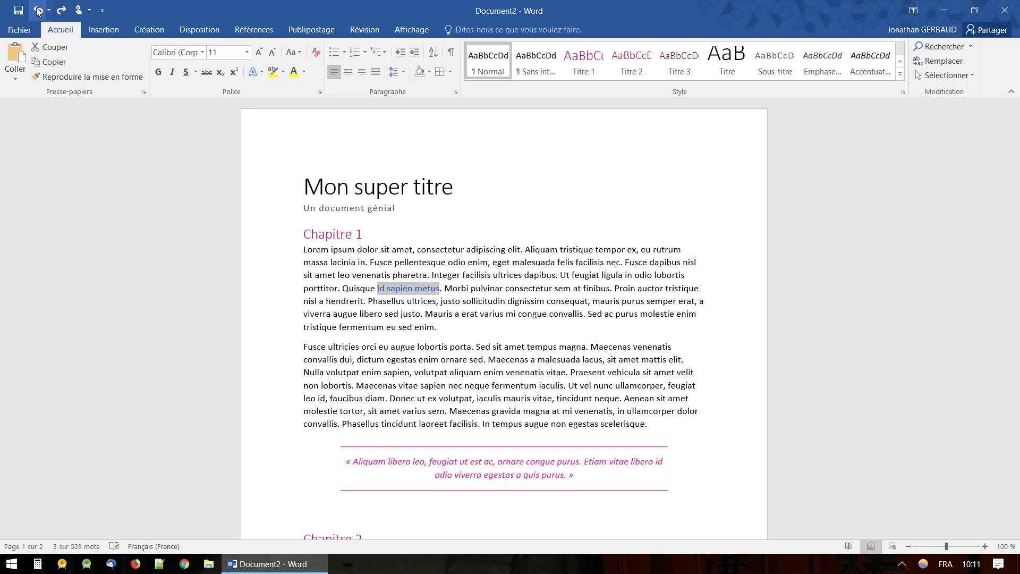
pyautogui.click(39, 11)
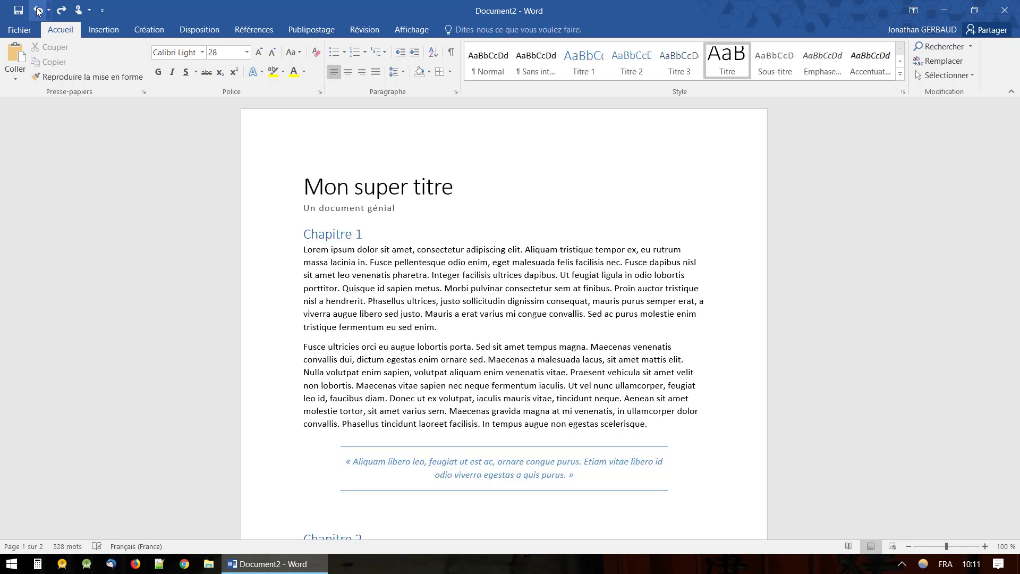
# Open and close the Thèmes and Polices galleries, keeping the Calibri Light/Calibri Office fonts
pyautogui.click(144, 30)
pyautogui.moveTo(504, 319)
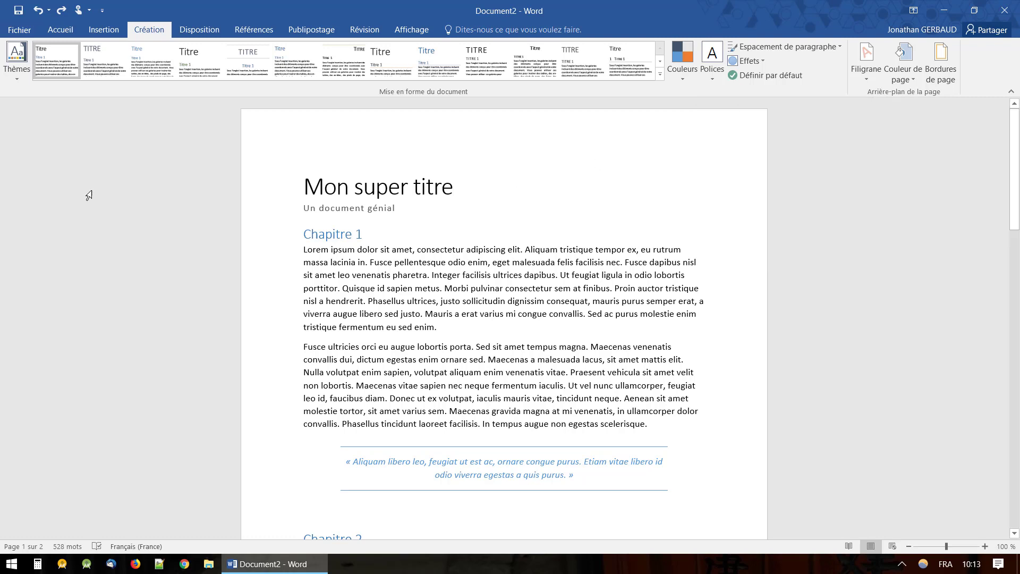
pyautogui.click(16, 63)
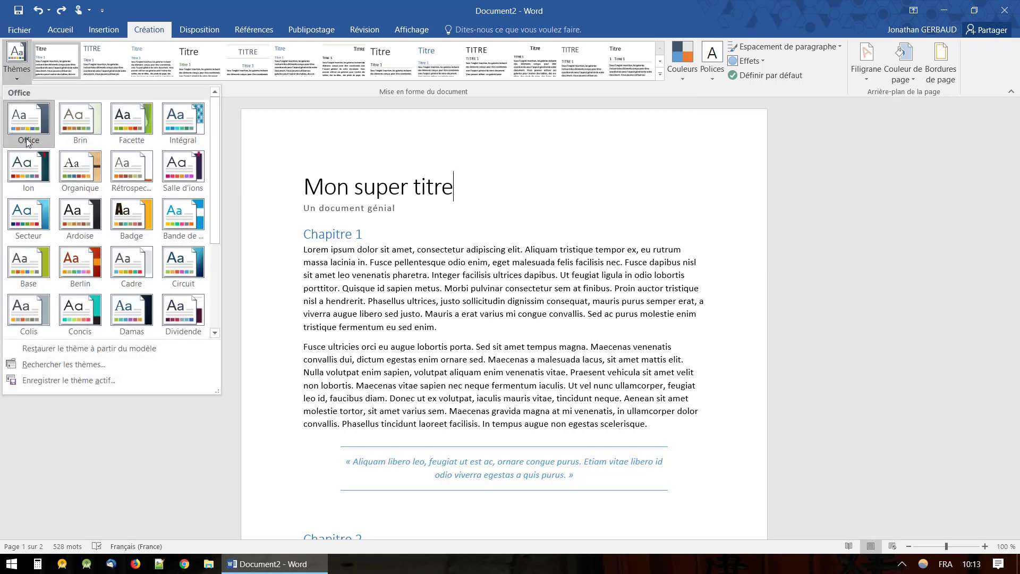
pyautogui.click(621, 194)
pyautogui.click(713, 59)
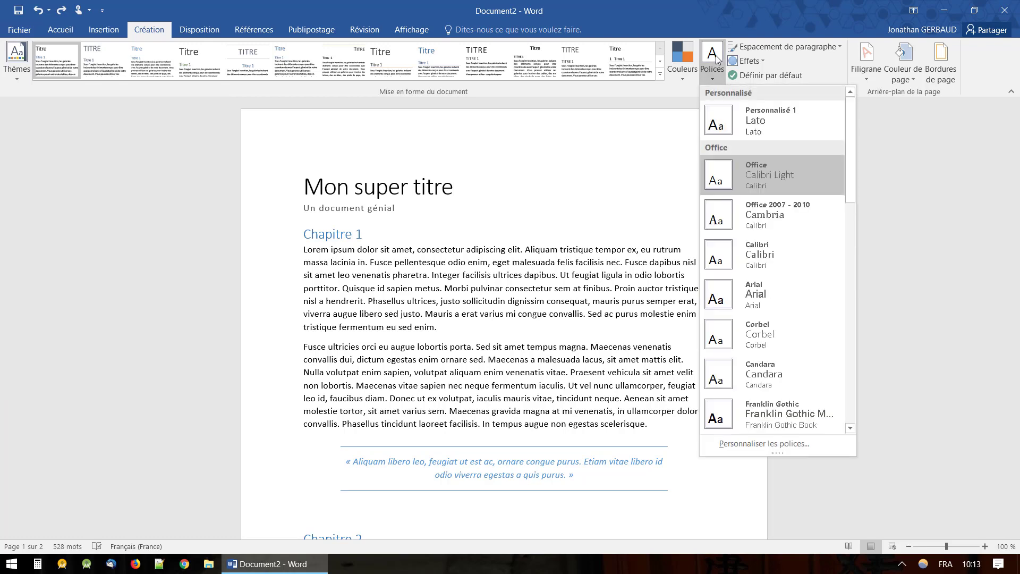
pyautogui.click(680, 160)
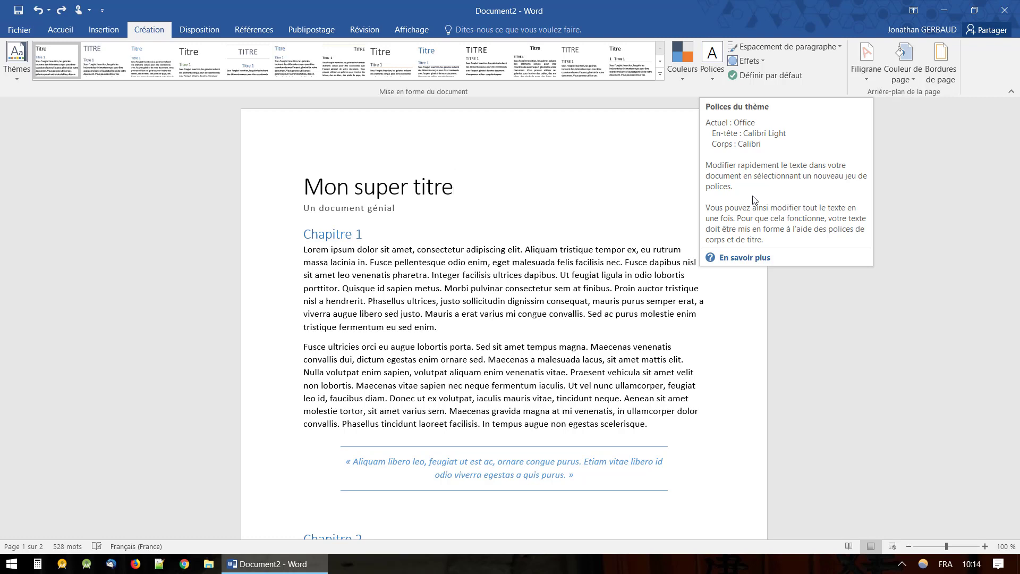
pyautogui.press('Down')
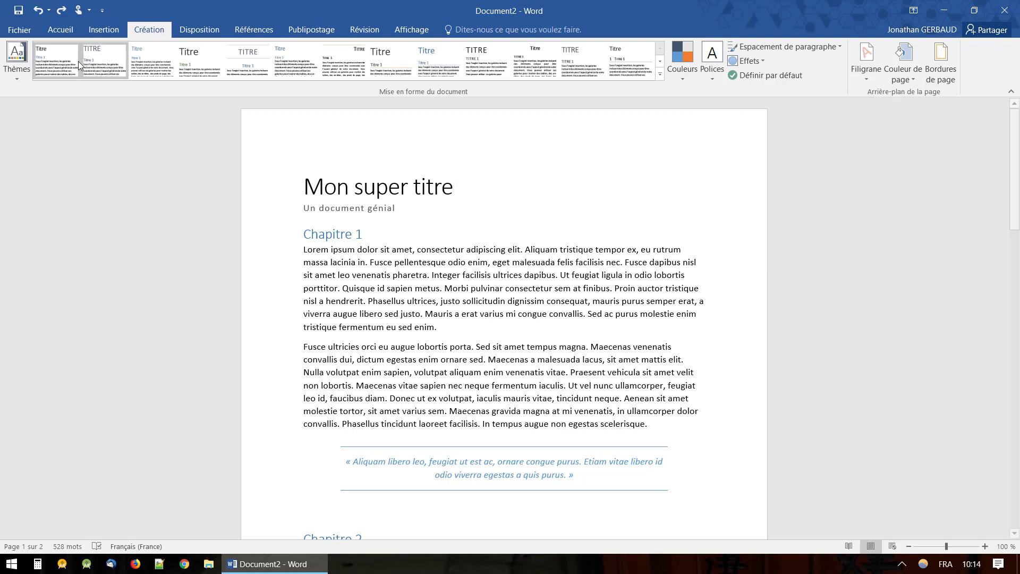
# Switch the document fonts to the Century Gothic headings / Palatino Linotype body font set
pyautogui.click(58, 31)
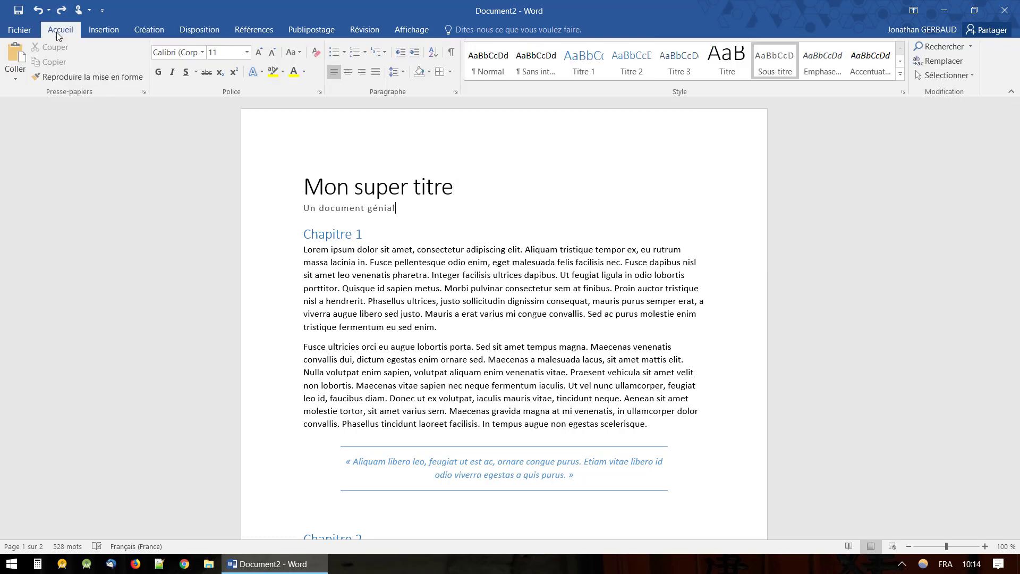
pyautogui.click(346, 234)
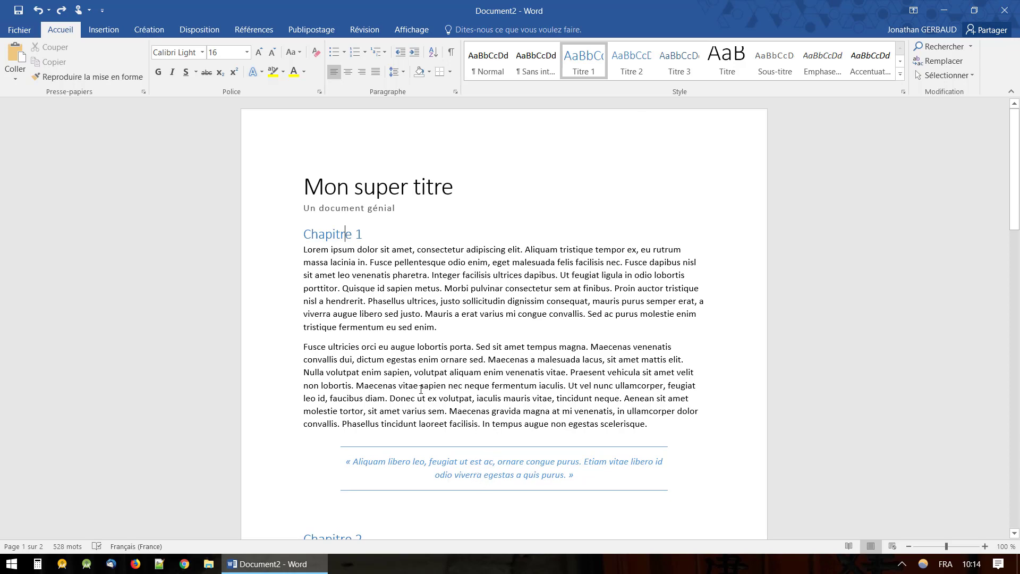
pyautogui.click(151, 30)
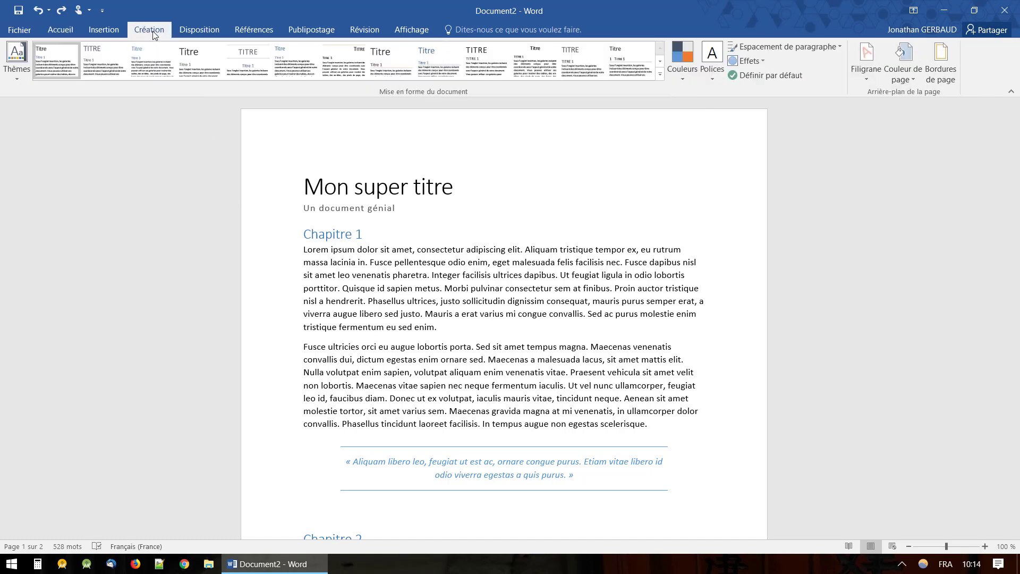
pyautogui.click(716, 77)
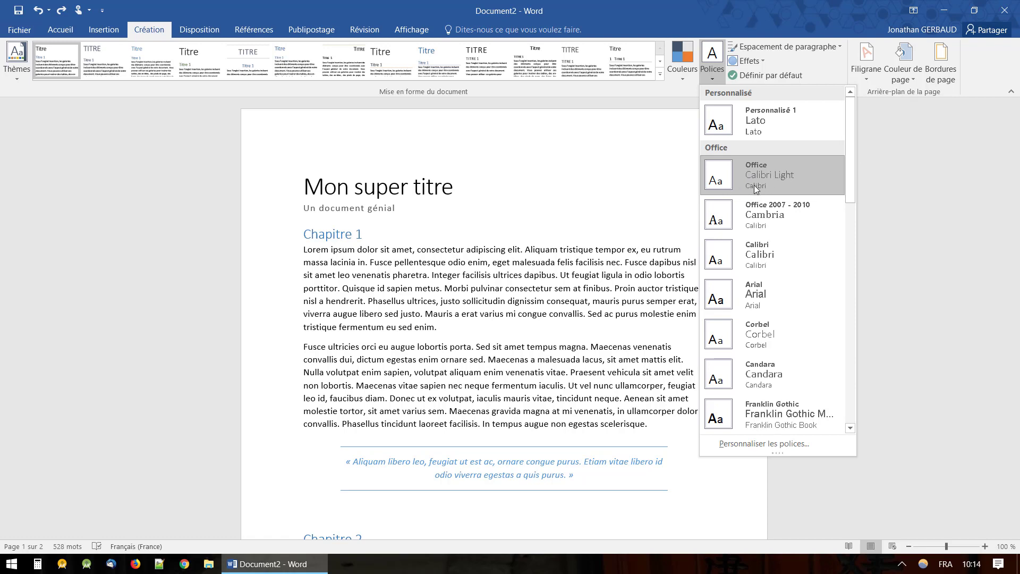
pyautogui.moveTo(851, 187); pyautogui.dragTo(849, 168)
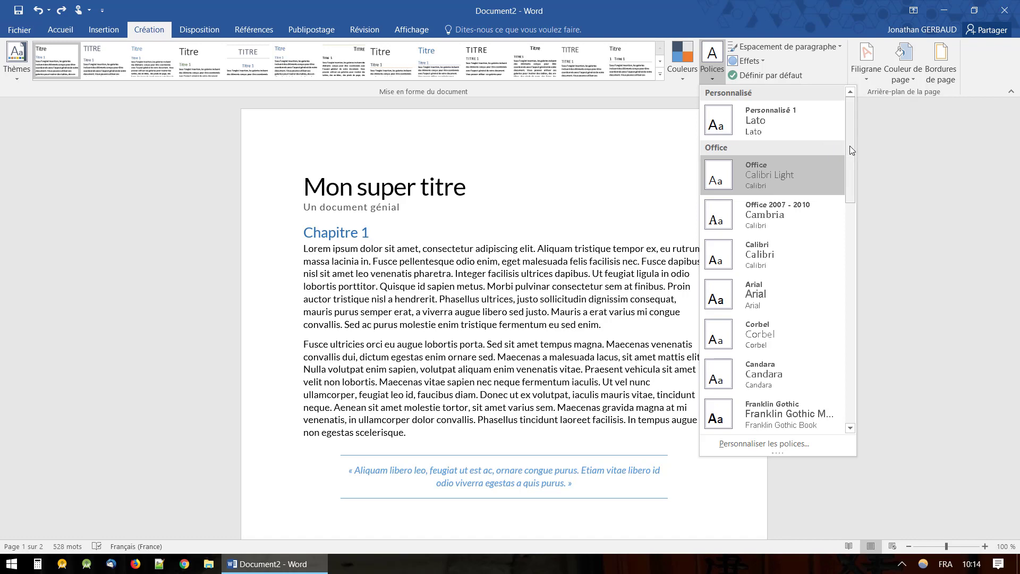
pyautogui.moveTo(850, 145); pyautogui.dragTo(855, 186)
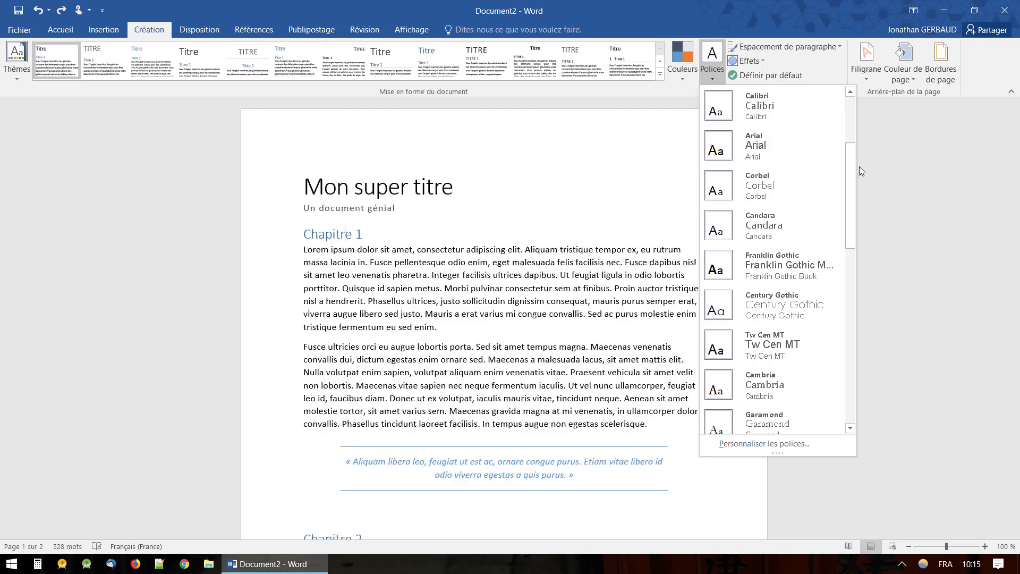
pyautogui.moveTo(853, 169); pyautogui.dragTo(846, 352)
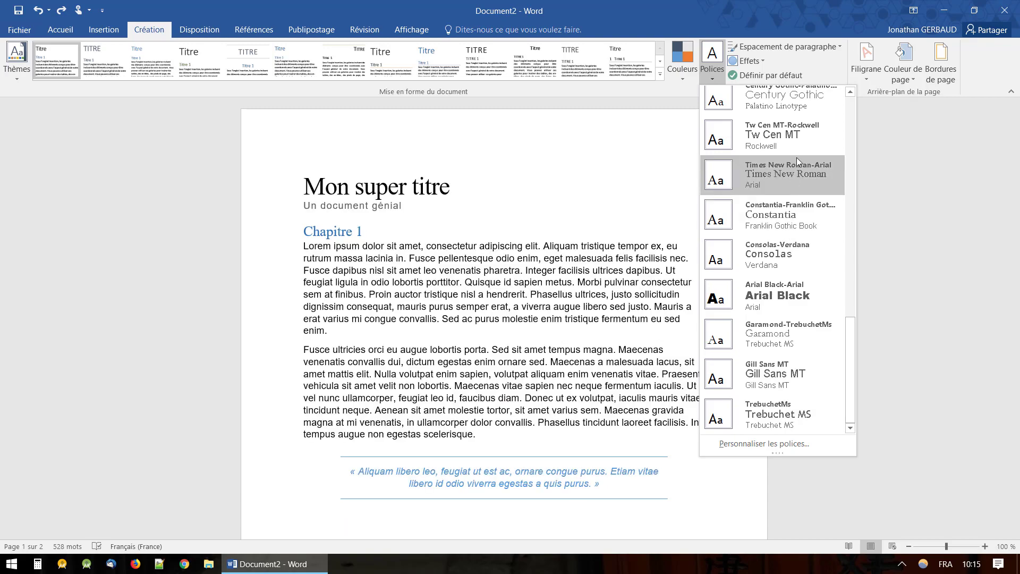
pyautogui.scroll(3, 797, 155)
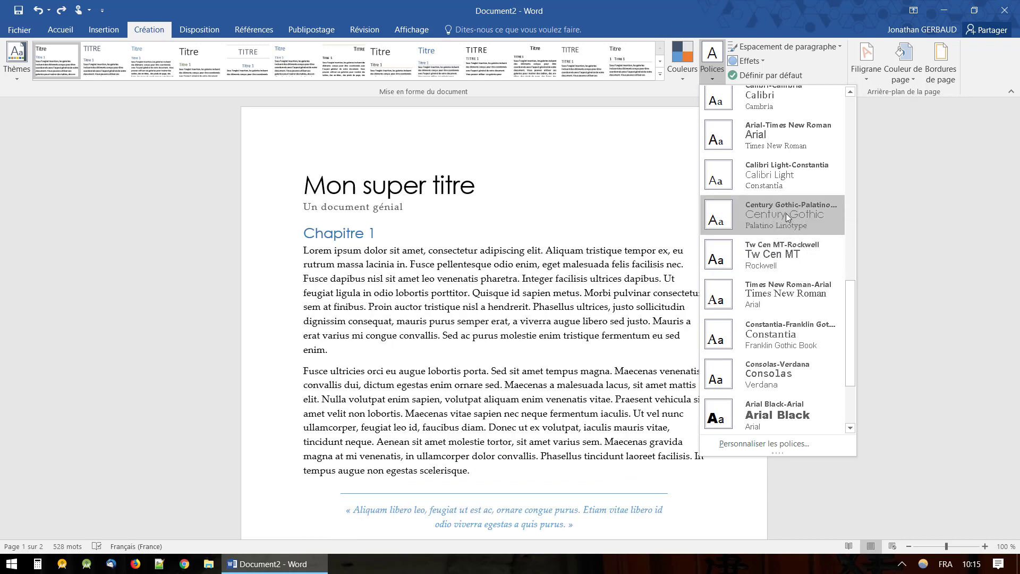
pyautogui.click(786, 213)
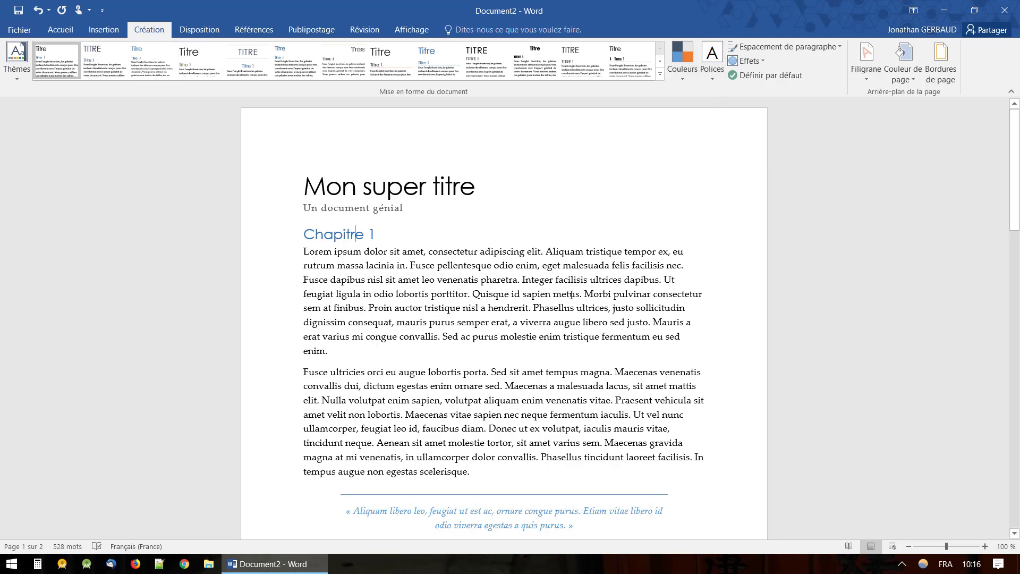
# Apply the Rétrospective theme for orange headings and Calibri Light/Calibri fonts, leaving font sets unchanged
pyautogui.click(17, 78)
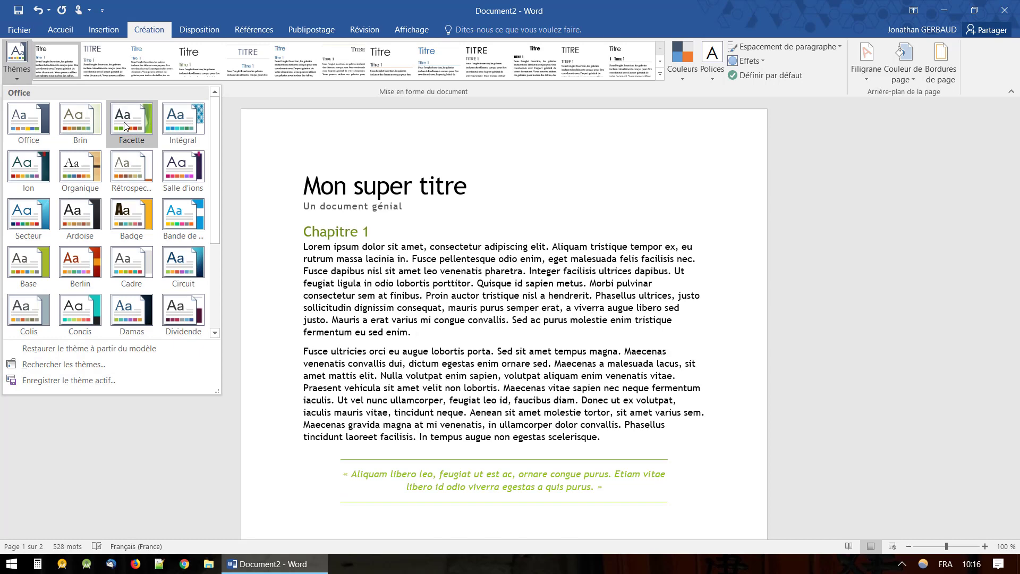
pyautogui.click(137, 190)
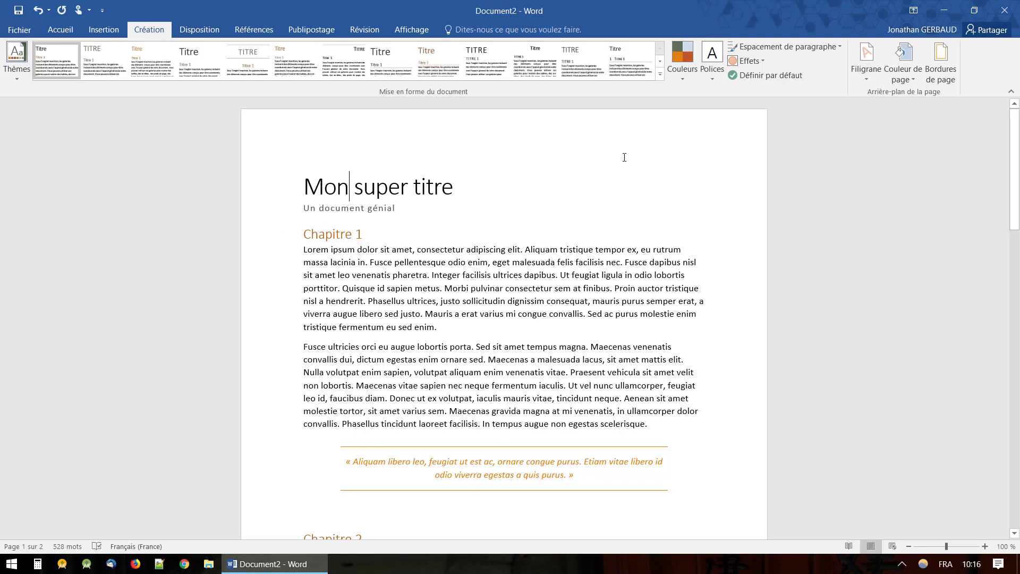
pyautogui.click(712, 75)
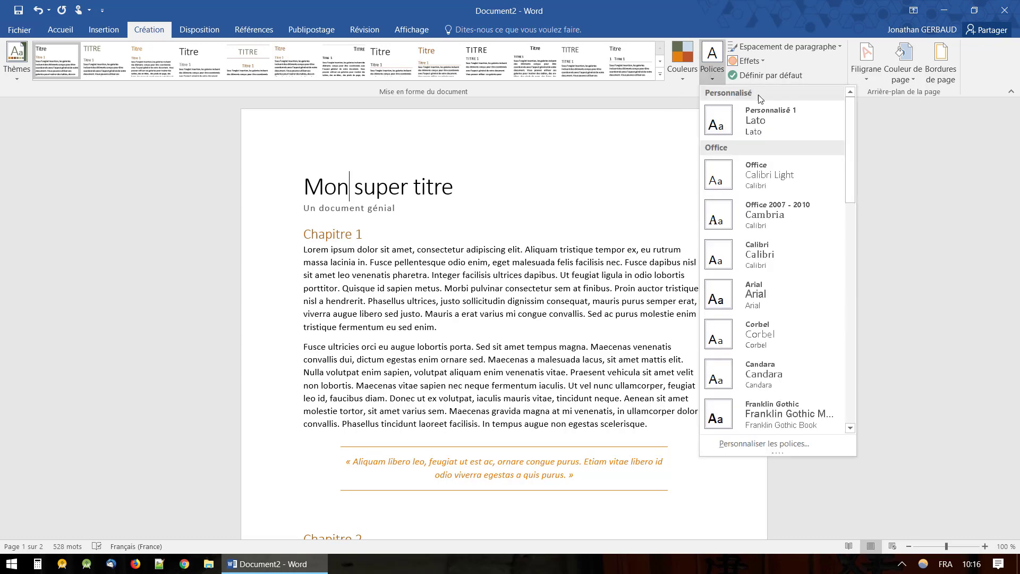
pyautogui.moveTo(851, 142)
pyautogui.mouseDown()
pyautogui.moveTo(859, 304)
pyautogui.moveTo(848, 371)
pyautogui.mouseUp()
pyautogui.click(779, 144)
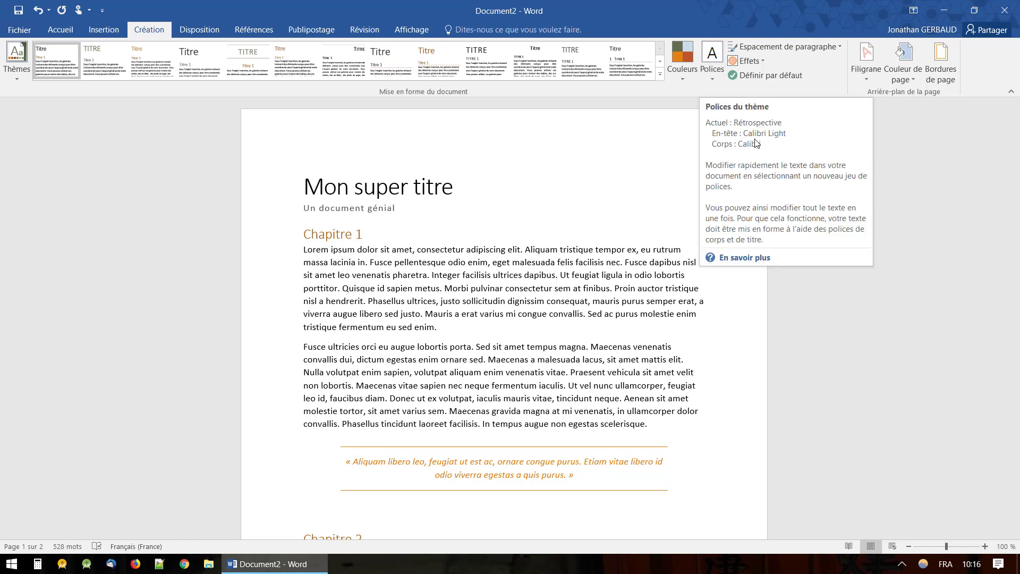
pyautogui.click(629, 171)
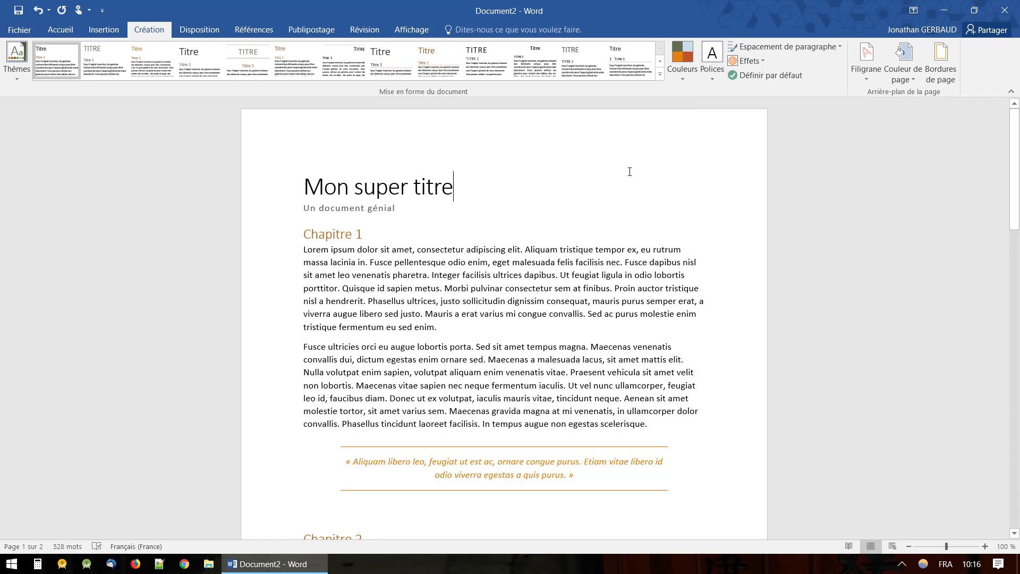
# Switch the theme colours to the pink Rouge violet palette
pyautogui.click(688, 74)
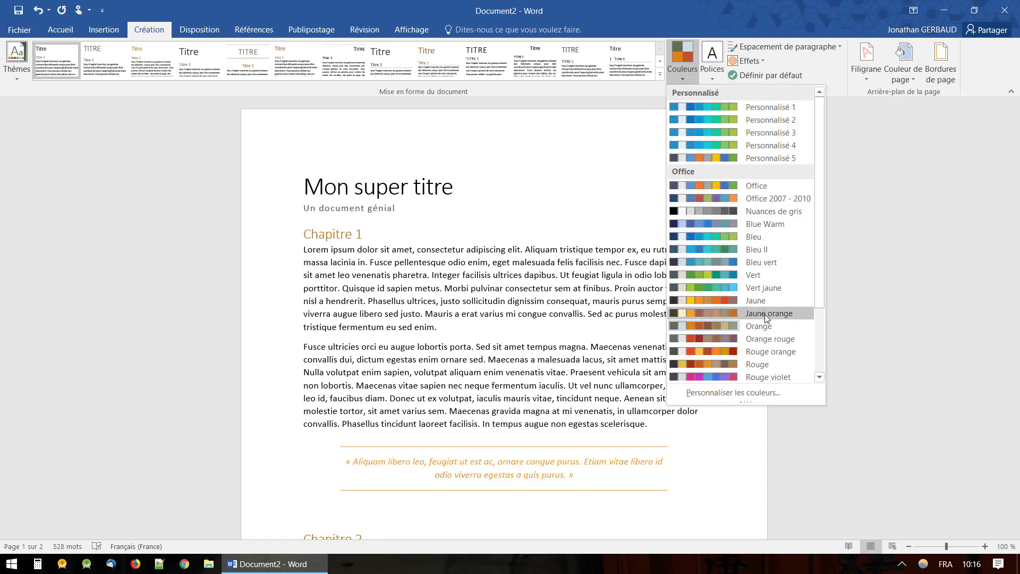
pyautogui.scroll(-1, 765, 314)
pyautogui.click(762, 340)
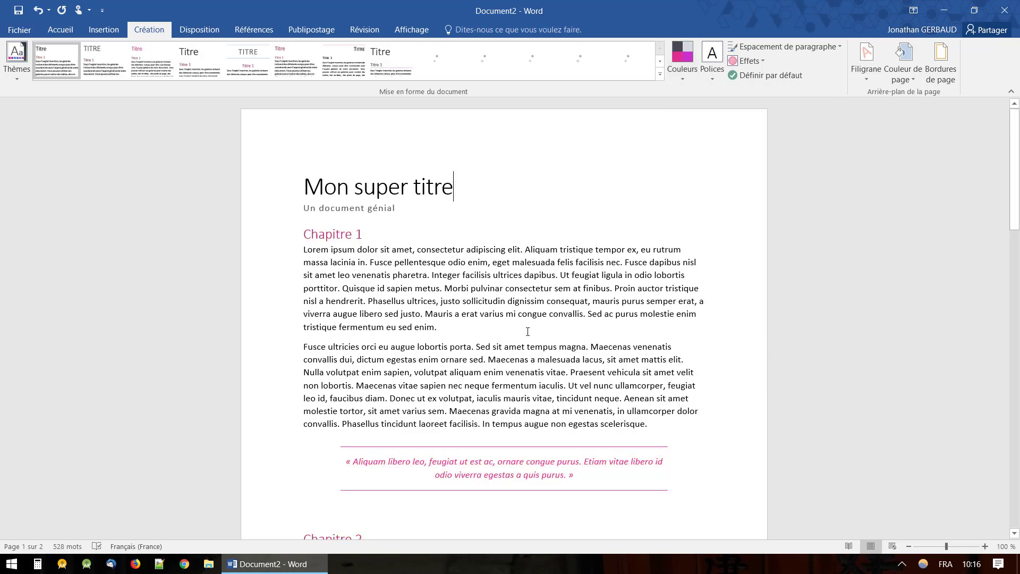
# Set the theme fonts back to the Century Gothic–Palatino pairing
pyautogui.click(713, 61)
pyautogui.moveTo(852, 149); pyautogui.dragTo(852, 267)
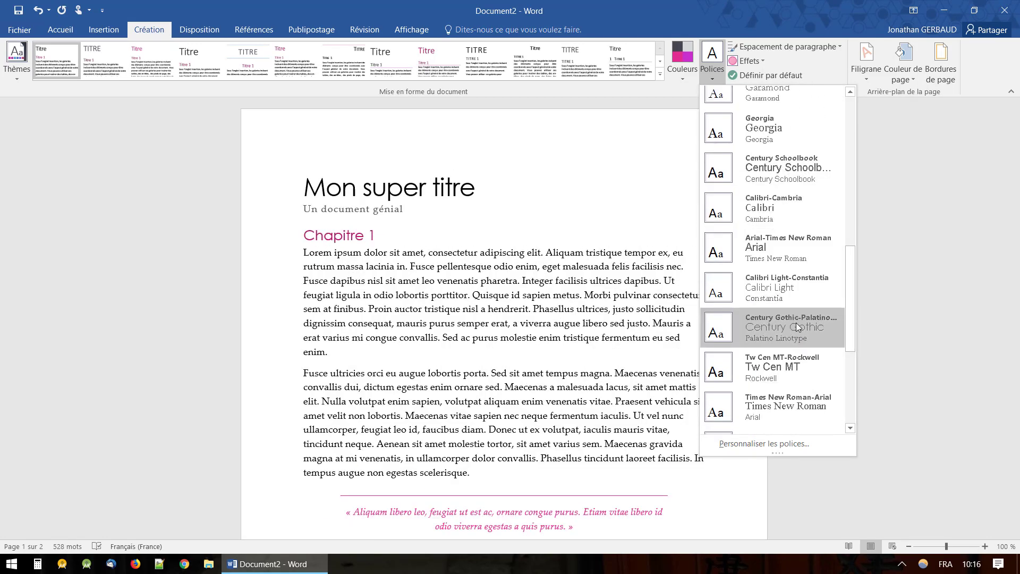
pyautogui.click(796, 323)
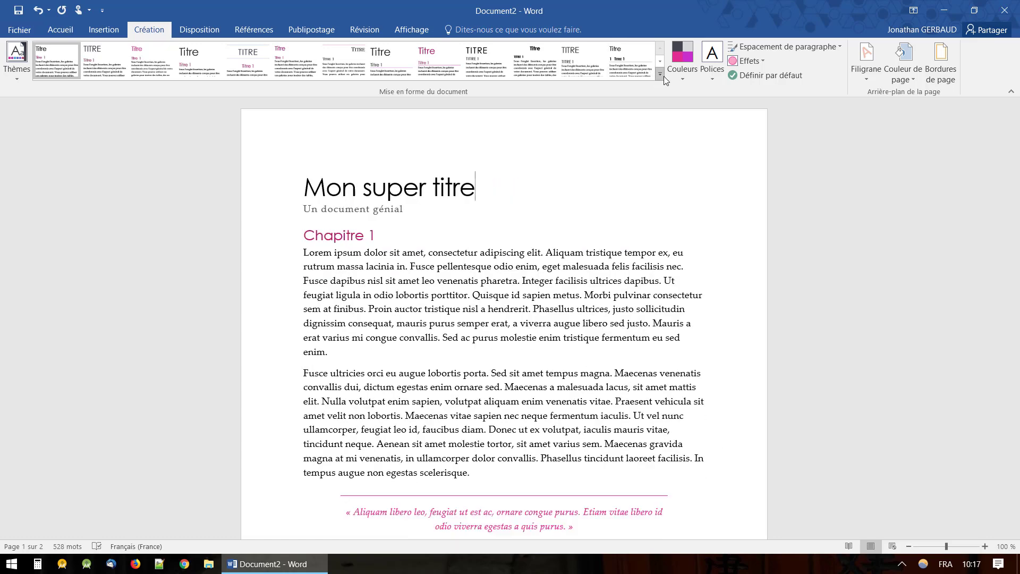
# Apply the pink banded style set with an all-caps title and magenta chapter bands
pyautogui.click(660, 75)
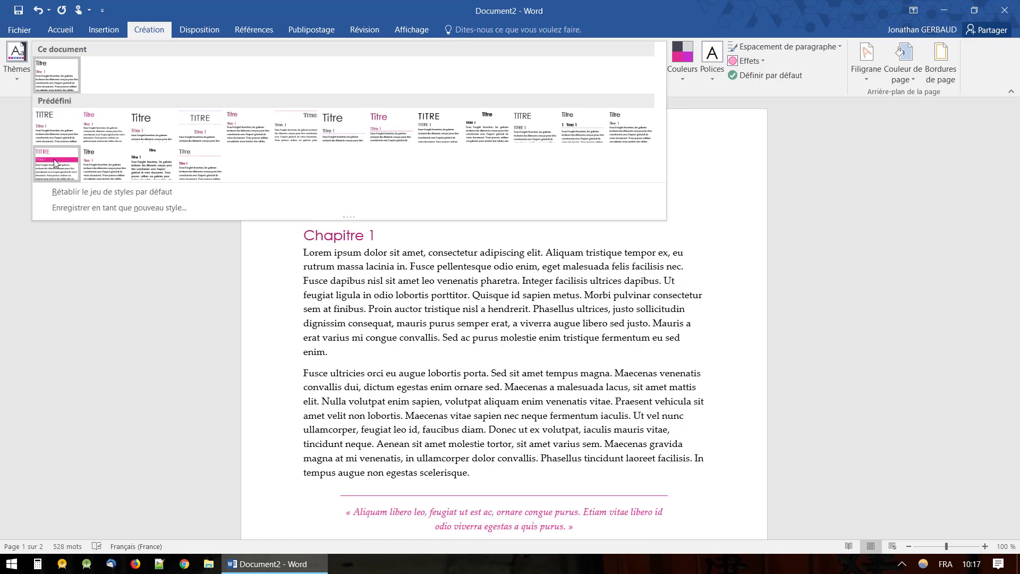
pyautogui.click(55, 161)
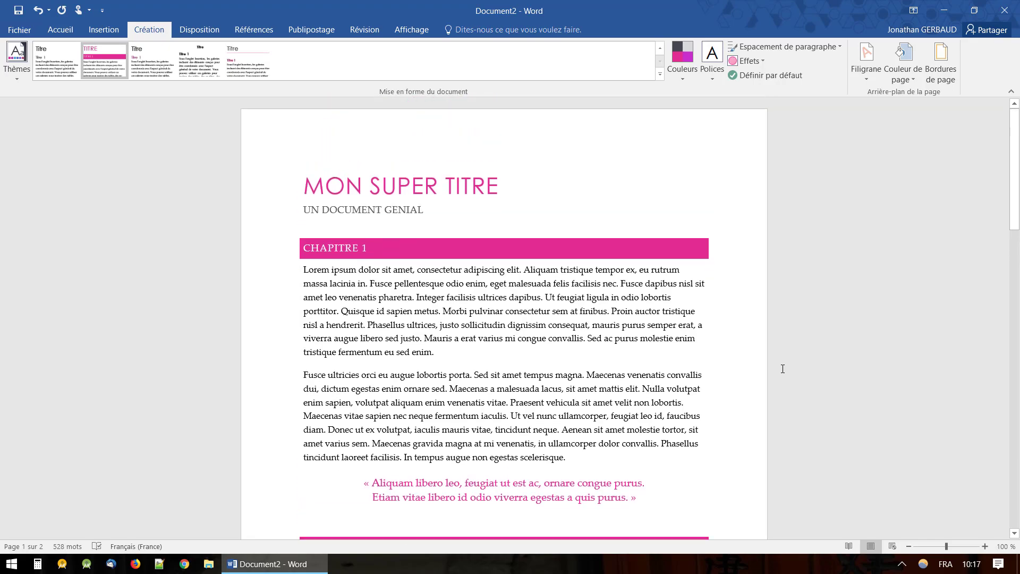
pyautogui.scroll(-2, 783, 369)
pyautogui.scroll(-3, 782, 369)
pyautogui.scroll(-3, 783, 369)
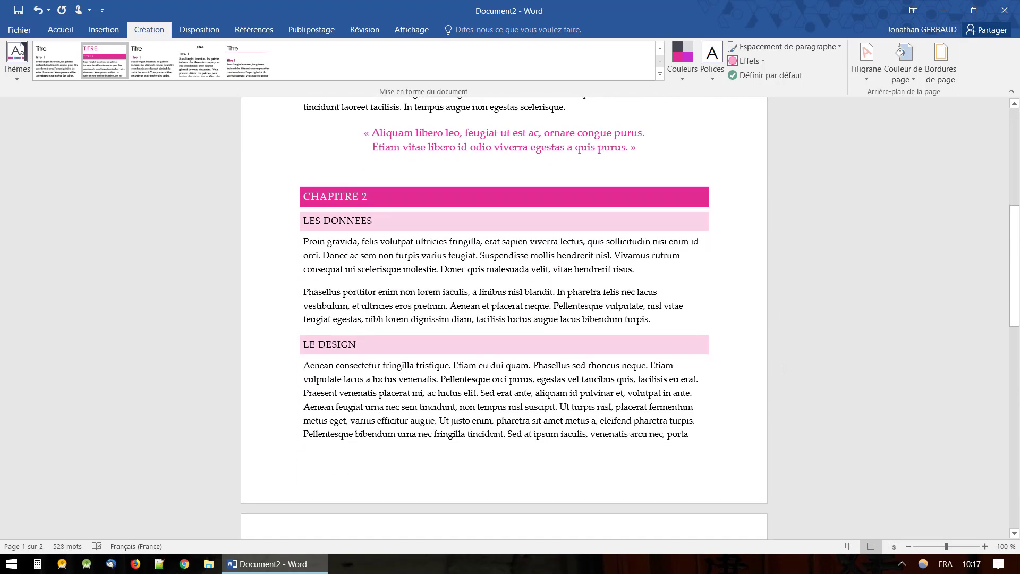
pyautogui.scroll(-4, 783, 369)
pyautogui.scroll(-3, 783, 369)
pyautogui.scroll(-2, 783, 368)
pyautogui.scroll(10, 782, 369)
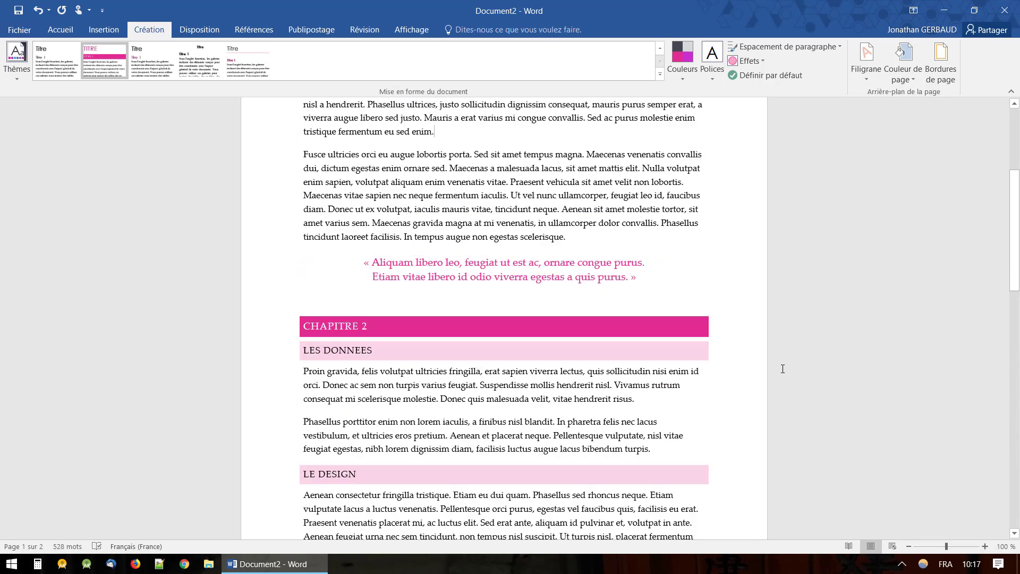
pyautogui.scroll(4, 783, 368)
pyautogui.scroll(-1, 782, 369)
pyautogui.scroll(1, 783, 369)
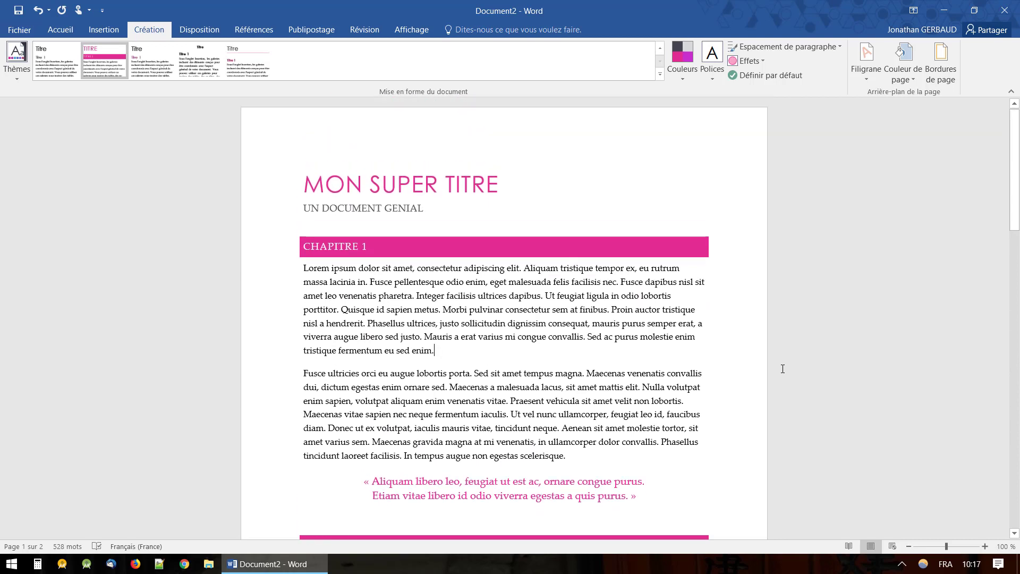
# Scroll through the restyled document to check the banded headings and centred quotation
pyautogui.click(434, 189)
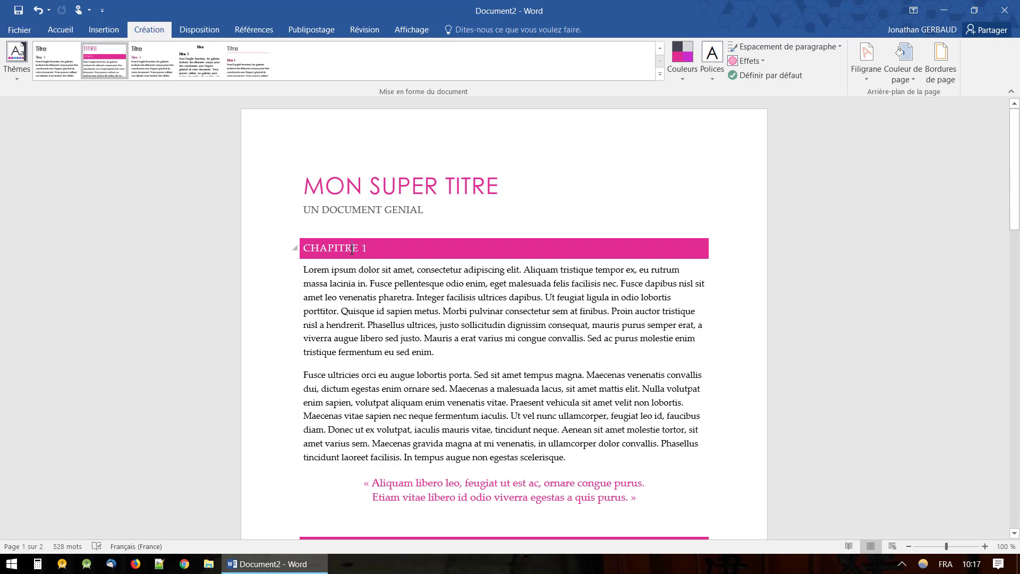
pyautogui.scroll(-3, 349, 438)
pyautogui.scroll(-3, 349, 438)
pyautogui.scroll(-4, 349, 438)
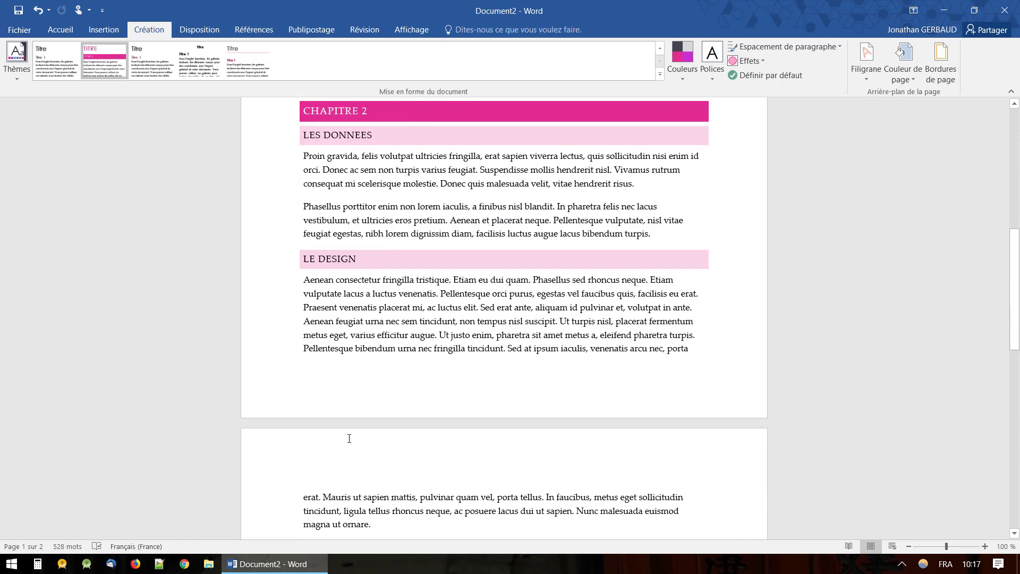
pyautogui.scroll(-2, 349, 438)
pyautogui.scroll(3, 349, 438)
pyautogui.scroll(3, 348, 438)
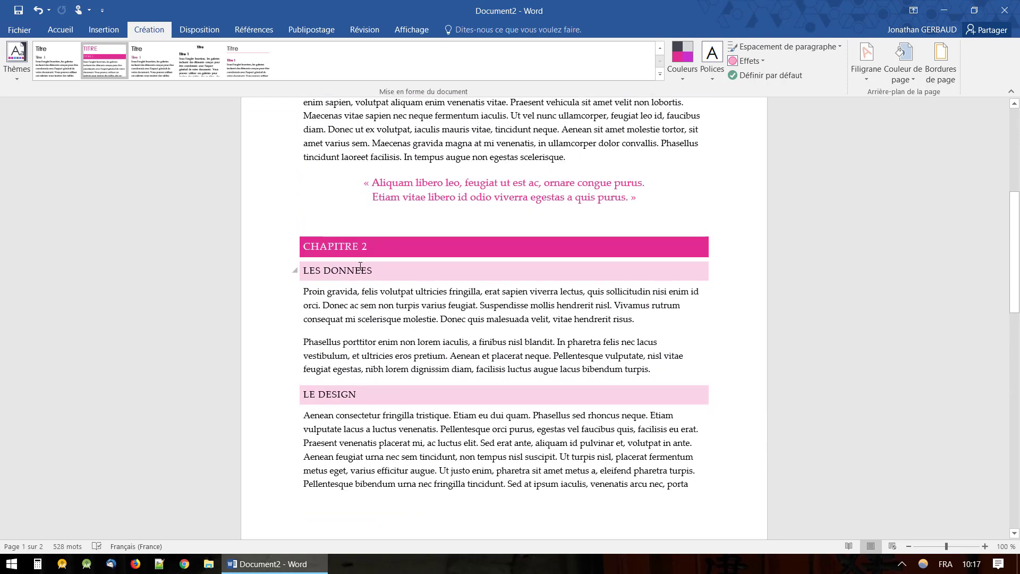
pyautogui.scroll(3, 332, 417)
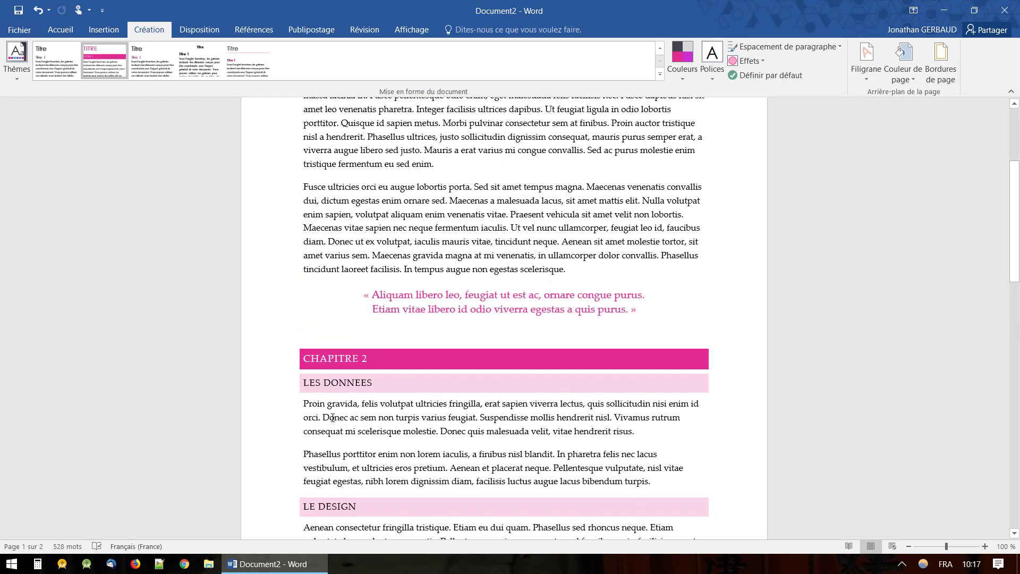
pyautogui.scroll(4, 332, 417)
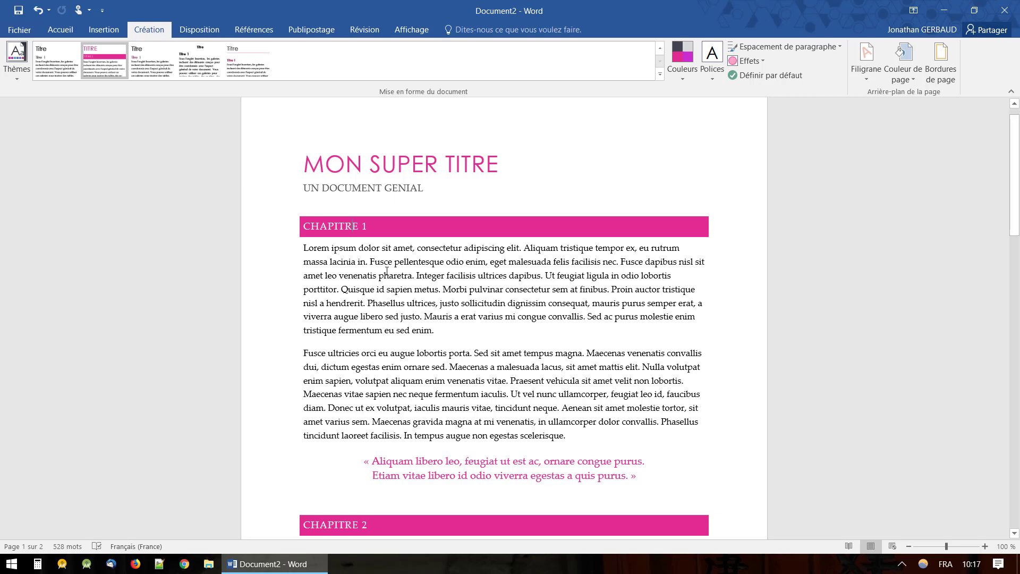
pyautogui.scroll(1, 386, 271)
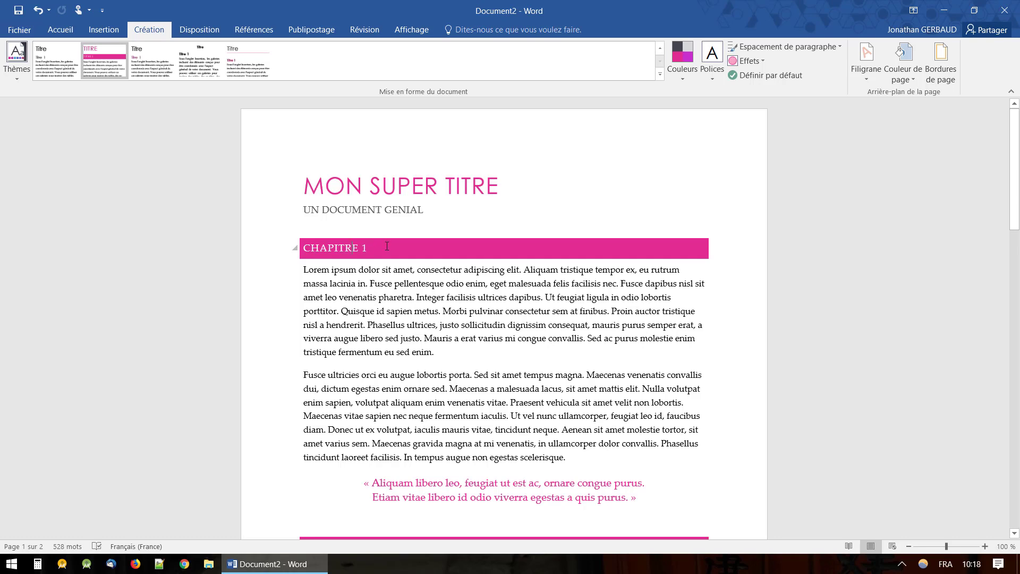
pyautogui.scroll(-1, 387, 355)
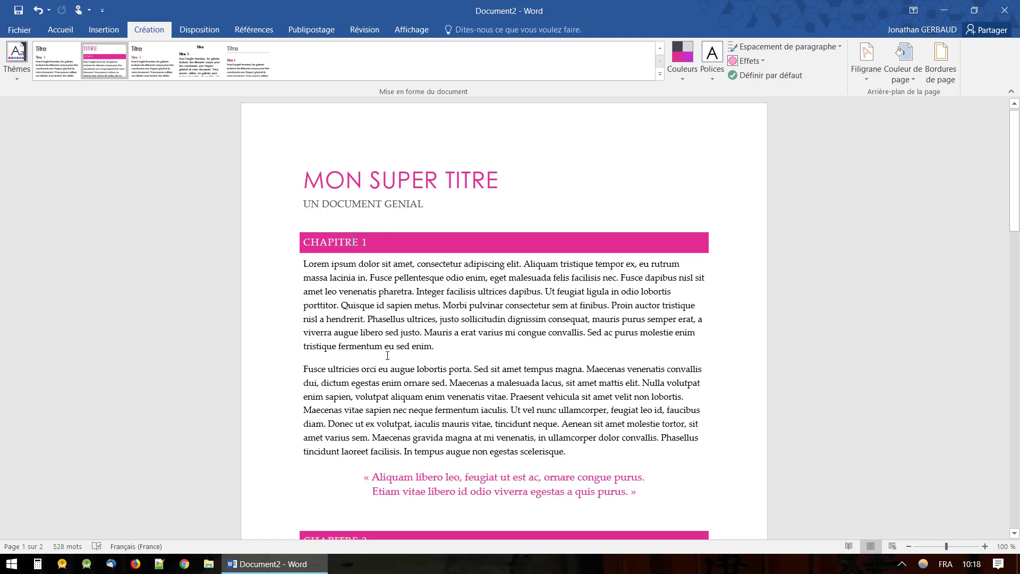
pyautogui.scroll(1, 412, 258)
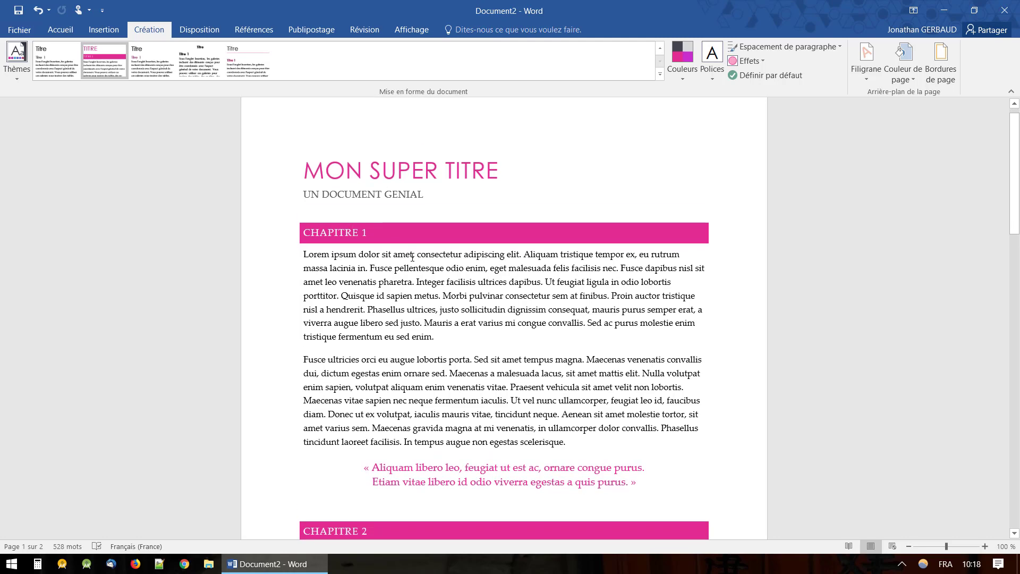
pyautogui.scroll(-3, 494, 408)
pyautogui.scroll(5, 372, 266)
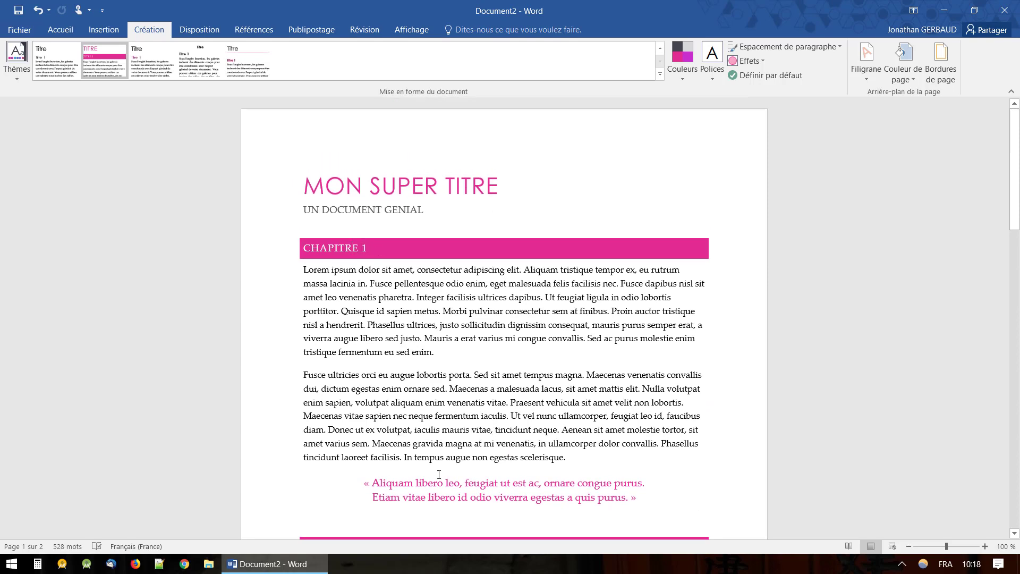
pyautogui.scroll(-1, 390, 460)
pyautogui.scroll(1, 390, 460)
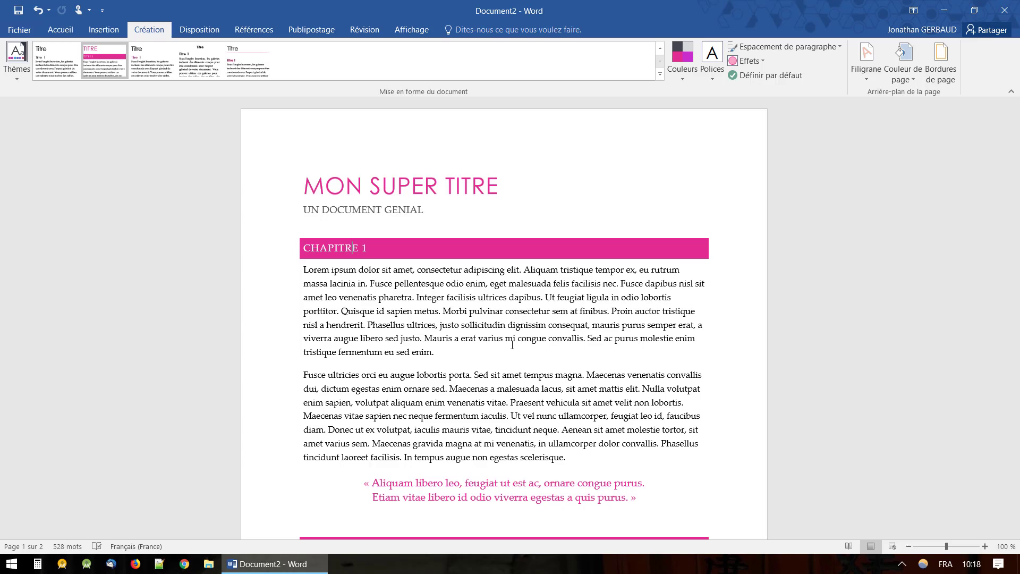
pyautogui.scroll(-1, 513, 344)
pyautogui.scroll(-1, 513, 344)
pyautogui.scroll(-3, 512, 345)
pyautogui.scroll(-3, 512, 345)
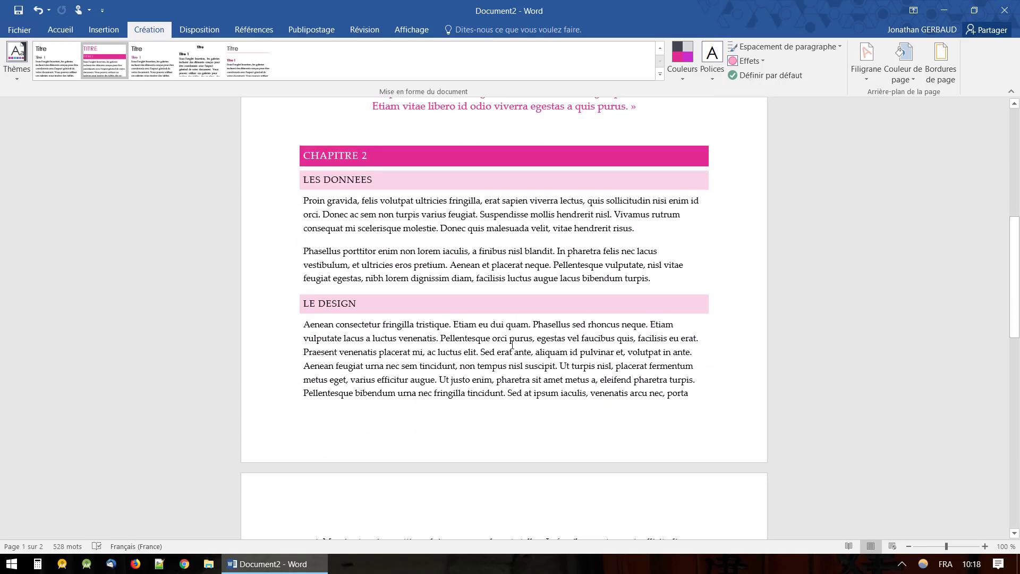
pyautogui.scroll(-3, 513, 345)
pyautogui.scroll(-2, 512, 344)
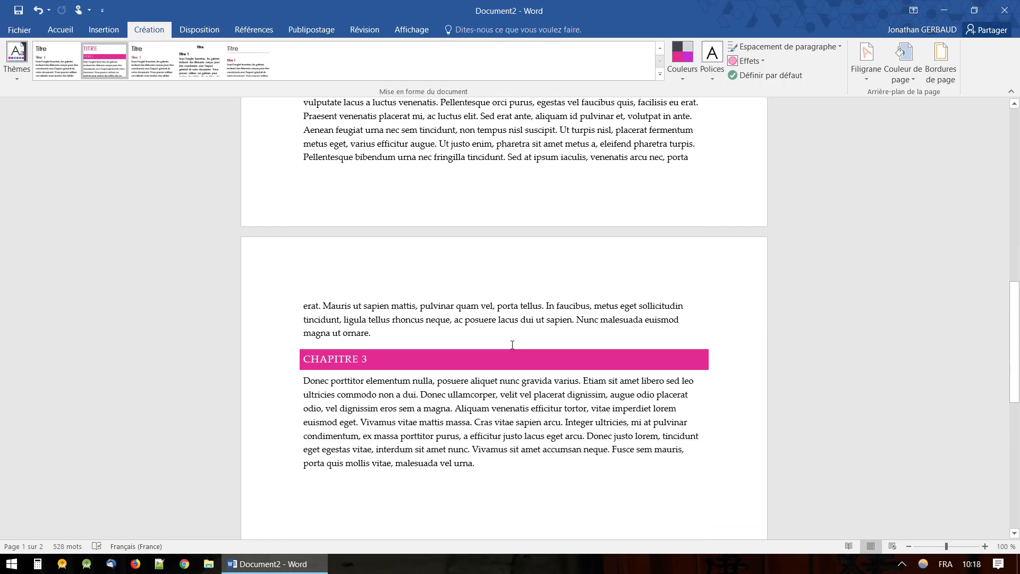
pyautogui.scroll(1, 512, 344)
pyautogui.scroll(3, 512, 345)
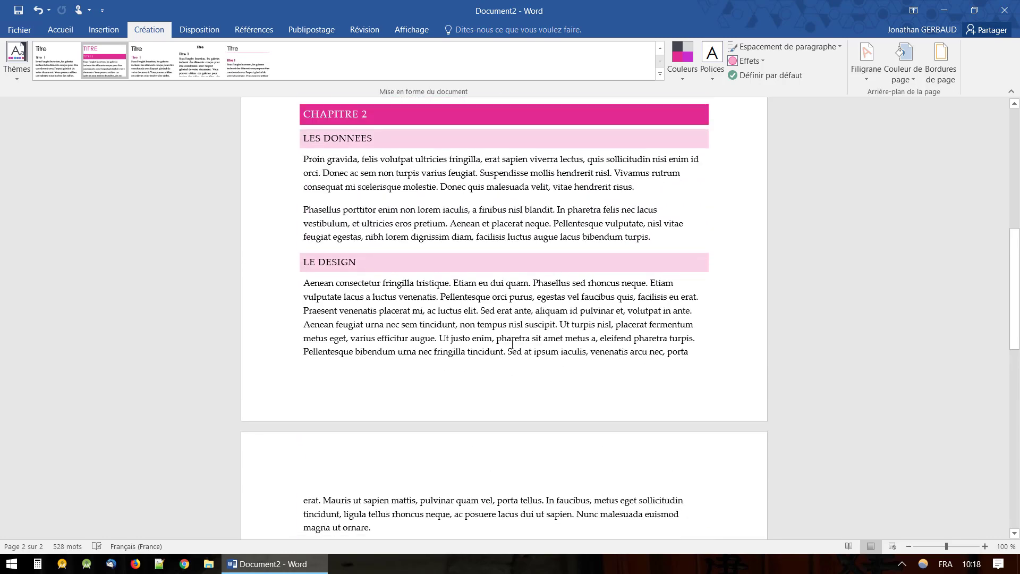
pyautogui.scroll(4, 512, 345)
pyautogui.scroll(3, 513, 345)
pyautogui.scroll(1, 512, 345)
pyautogui.scroll(1, 513, 345)
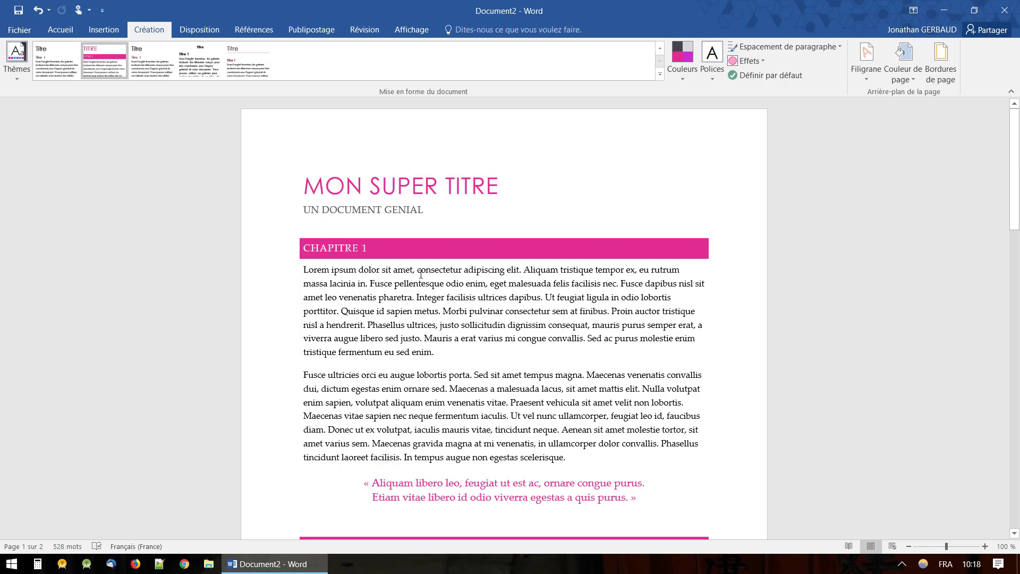
pyautogui.click(60, 29)
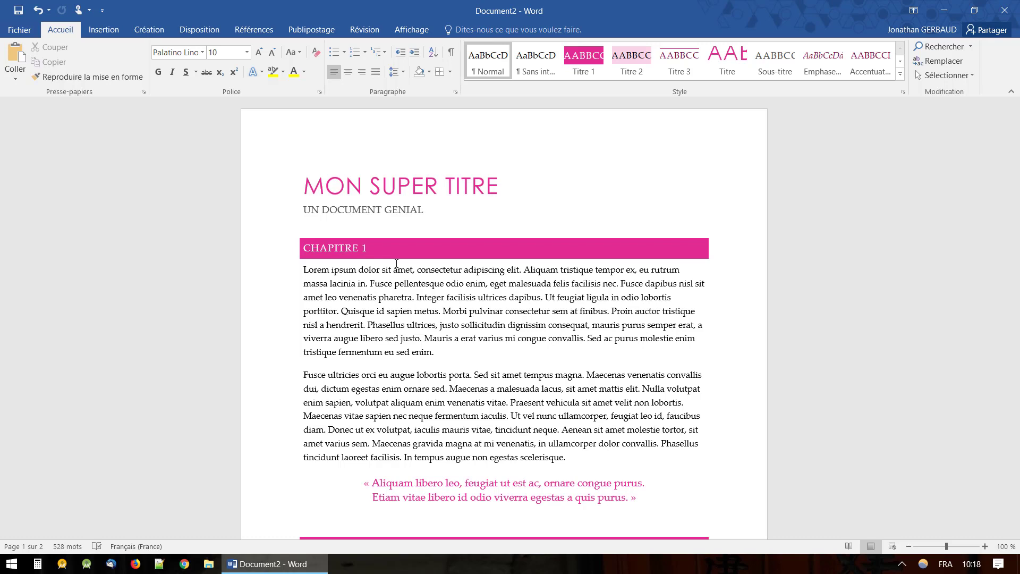
pyautogui.click(149, 30)
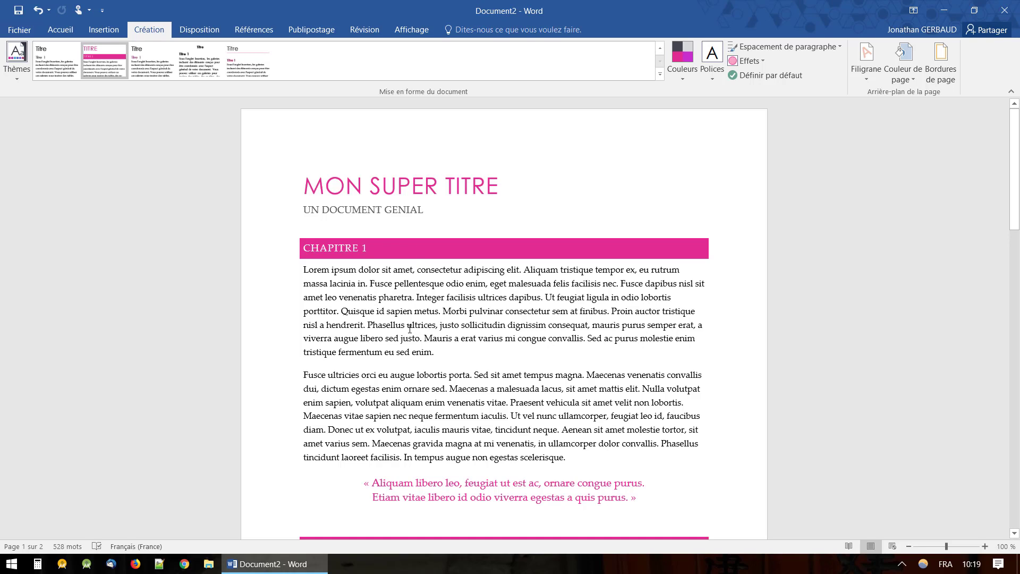
pyautogui.scroll(-1, 428, 341)
pyautogui.scroll(1, 429, 342)
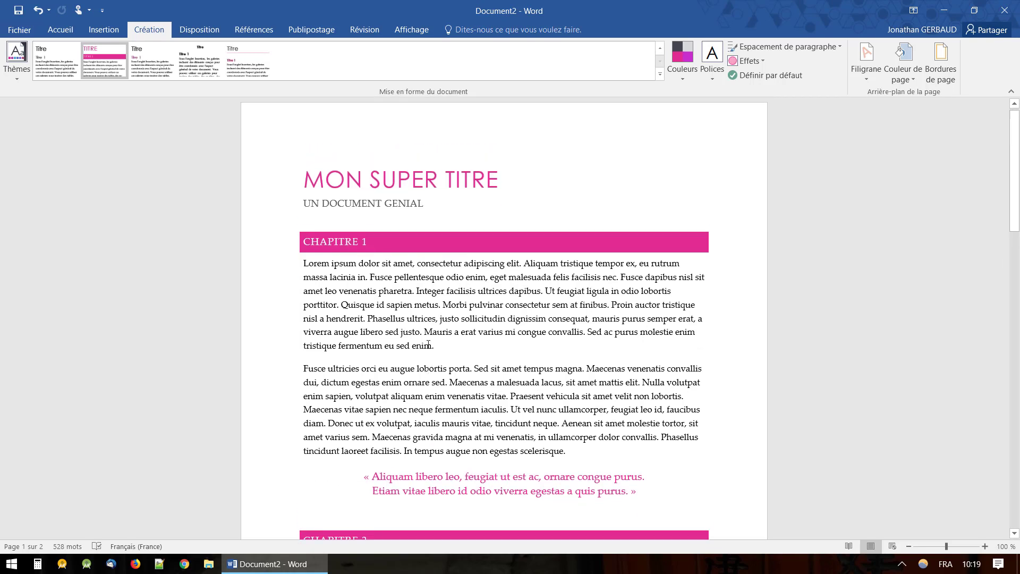